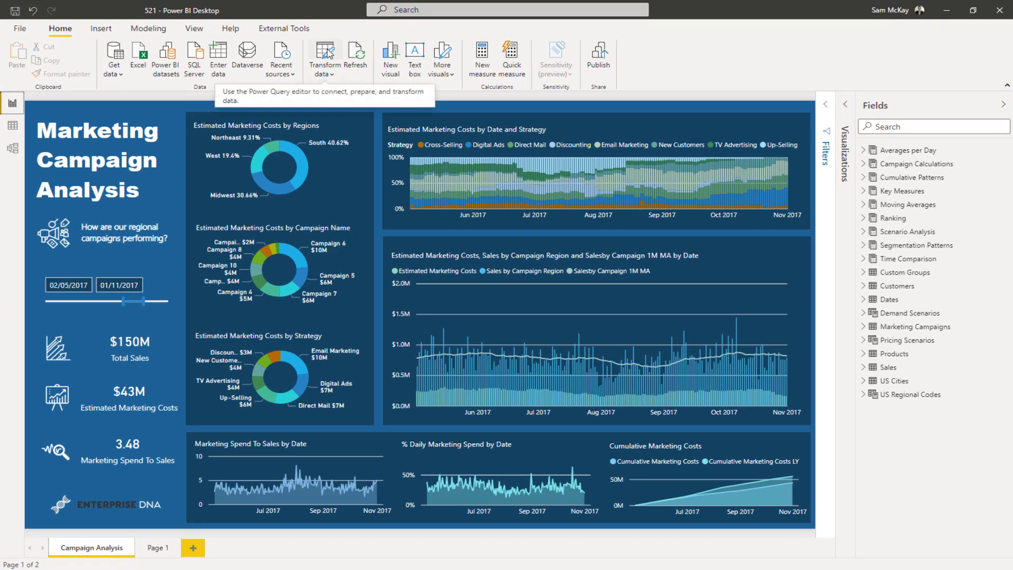
Show the data model's relationship diagram and collapse the Properties and Fields panes to free up canvas space
click(10, 148)
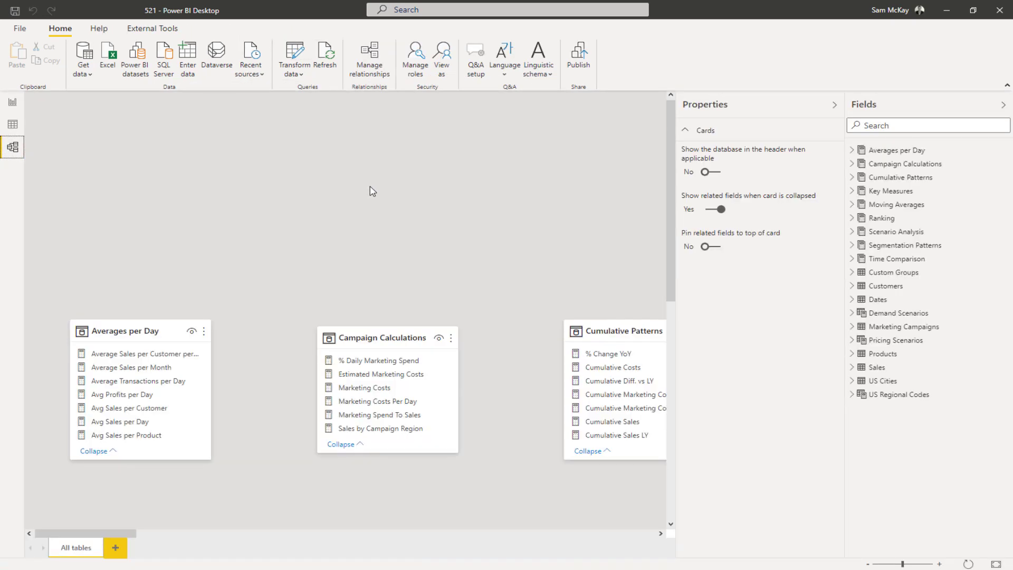
click(834, 104)
click(1000, 105)
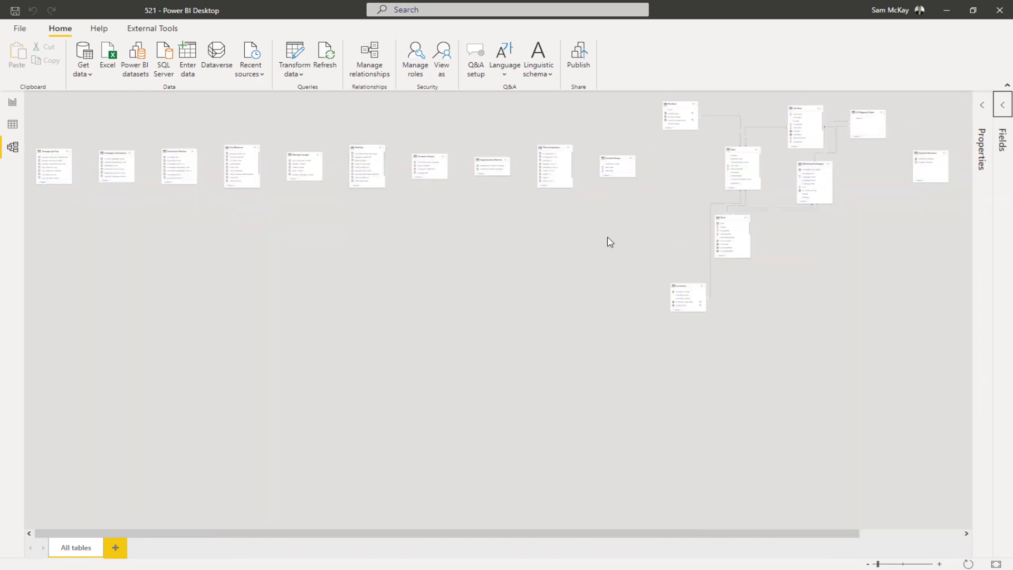
Move the Sales table lower in the model diagram and place Dates and Marketing Campaigns side by side above it
scroll(659, 246, up, 2)
drag(635, 540, 816, 540)
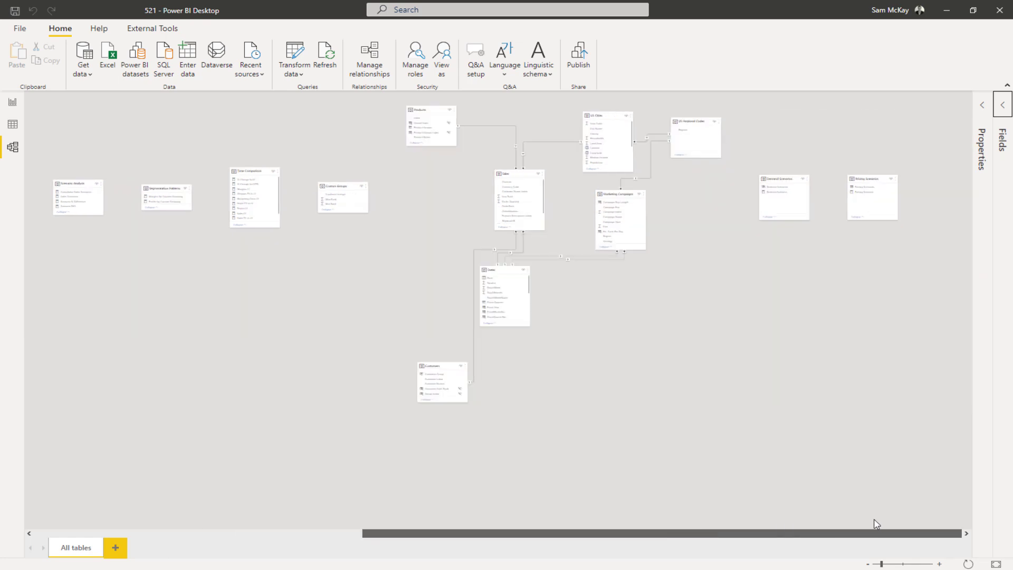
scroll(516, 410, up, 2)
scroll(516, 410, up, 2)
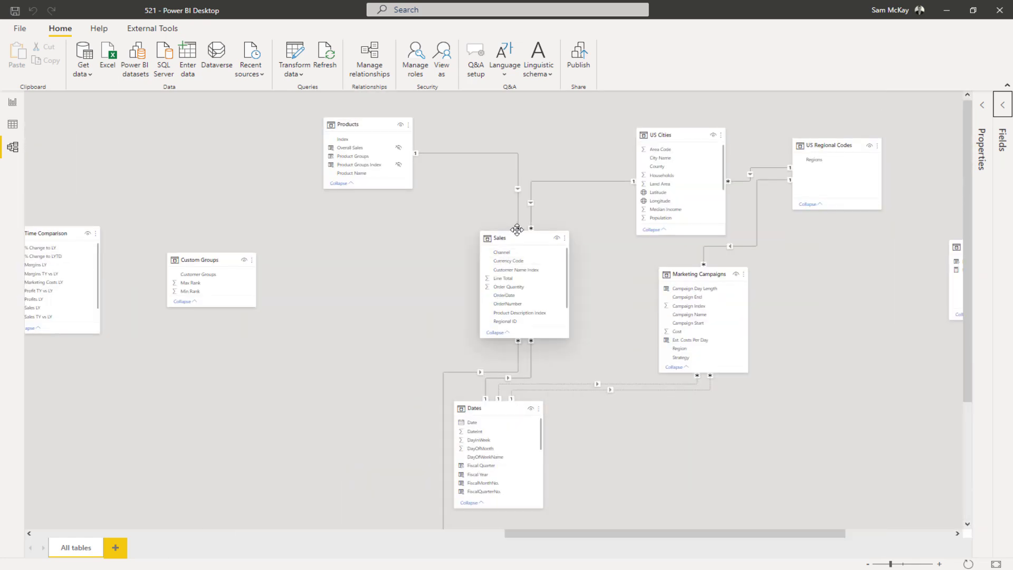
drag(516, 237, 570, 321)
drag(498, 403, 460, 173)
drag(697, 268, 563, 146)
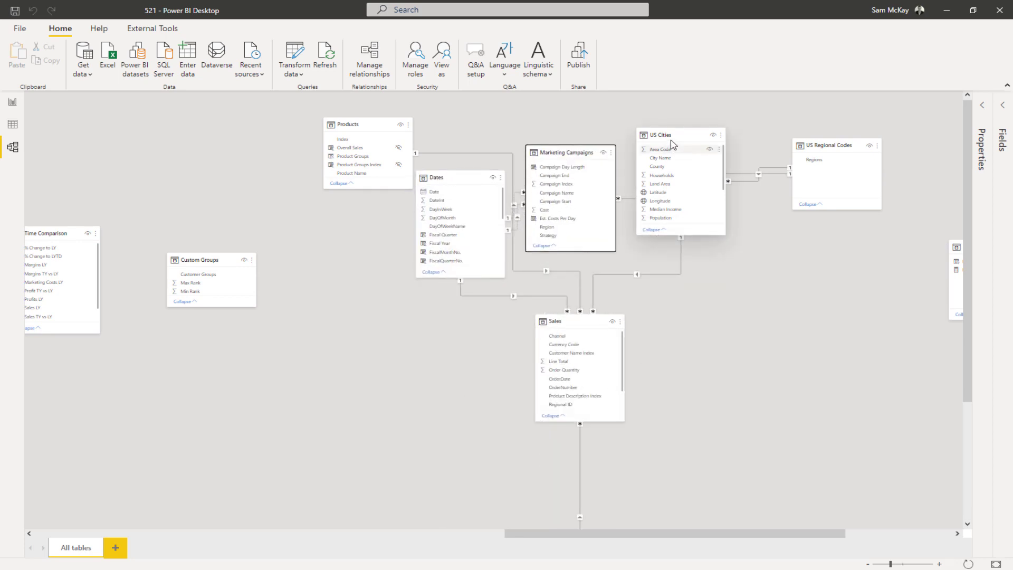
Move US Cities and US Regional Codes beside Marketing Campaigns, and shift Marketing Campaigns down closer to Sales
drag(669, 142, 708, 142)
drag(822, 142, 728, 204)
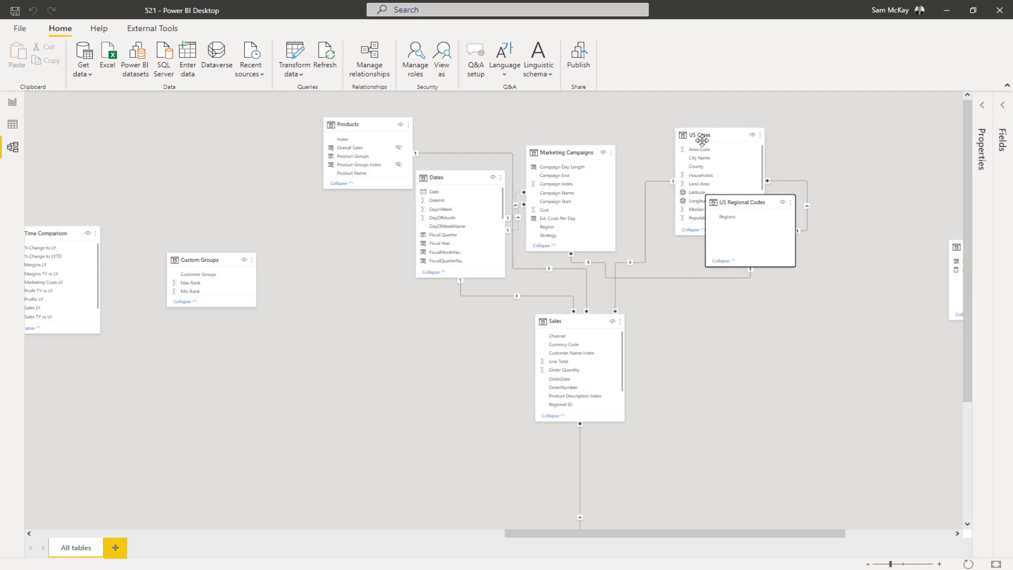
drag(701, 139, 787, 124)
click(578, 170)
drag(578, 170, 627, 211)
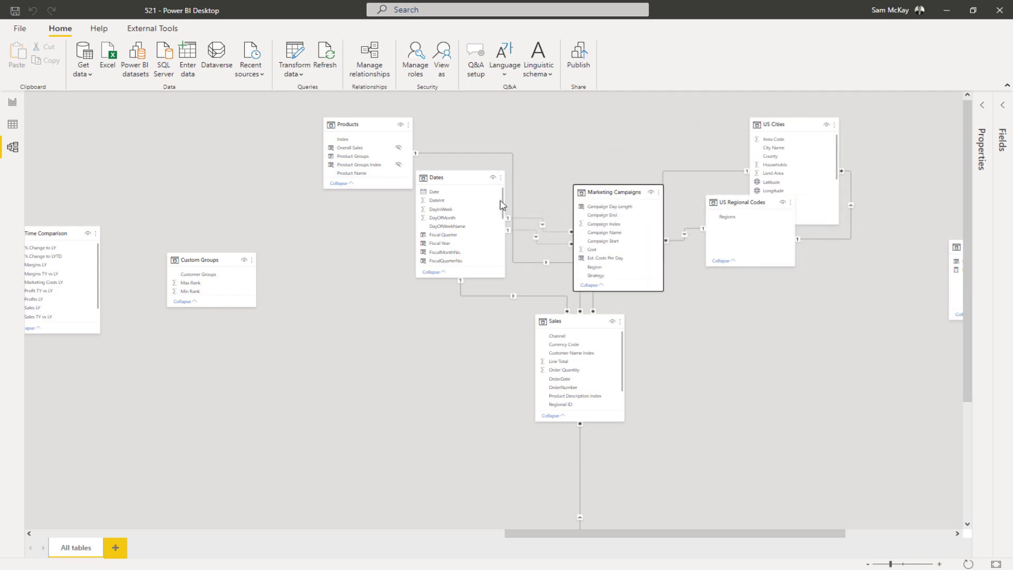
Line up the Customers, Products and Dates tables in a row above Sales, moving Sales further down
drag(434, 181, 493, 204)
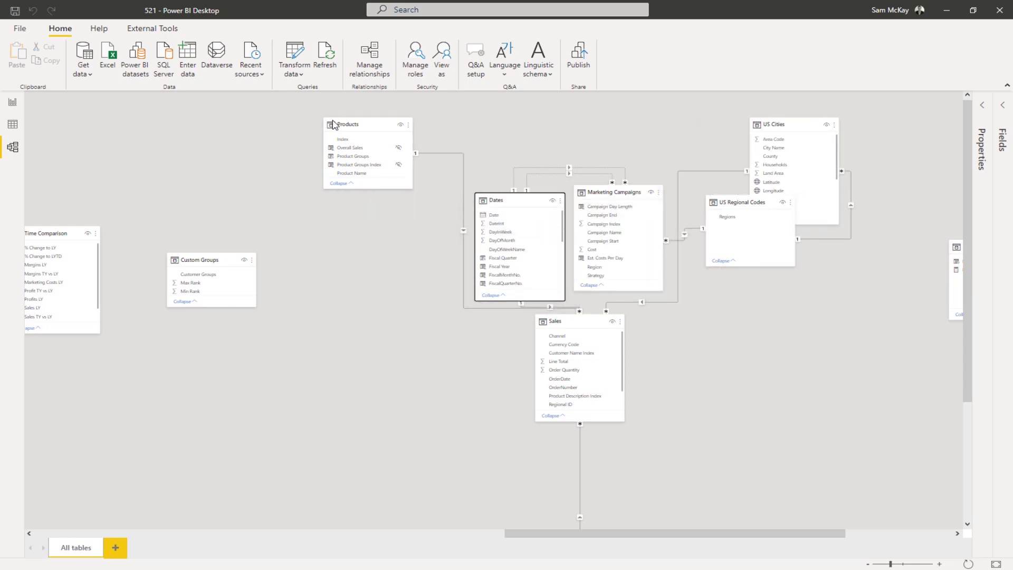
drag(349, 126, 359, 202)
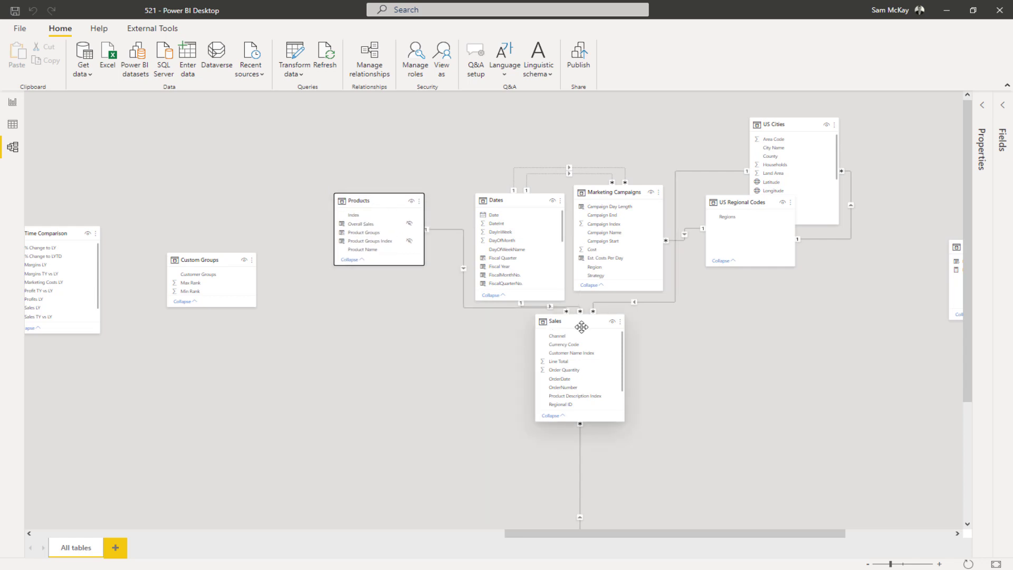
drag(579, 322, 605, 370)
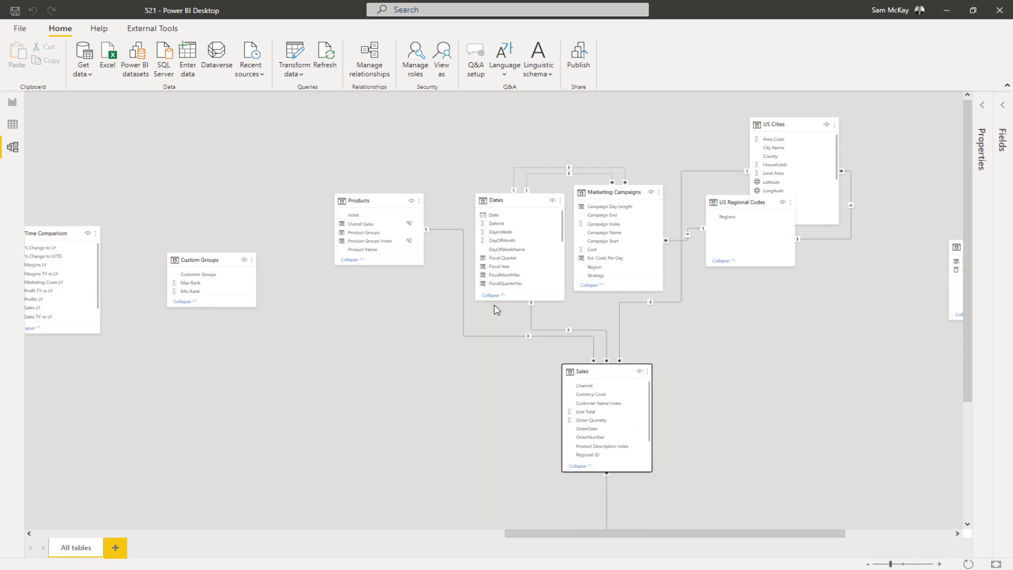
scroll(543, 485, down, 3)
drag(392, 404, 267, 188)
scroll(357, 153, up, 3)
drag(373, 200, 396, 190)
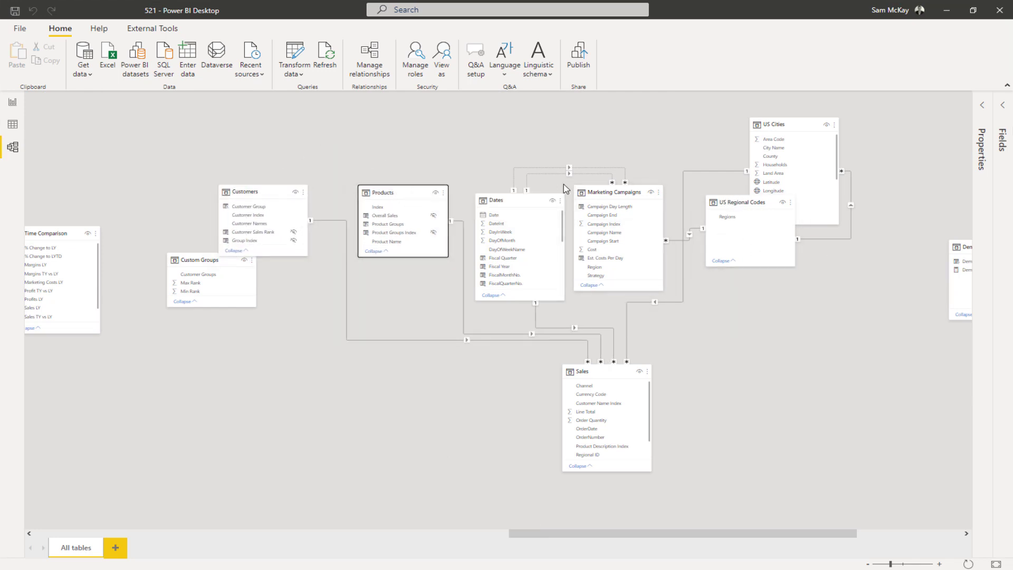
Place Marketing Campaigns in the lower row with Sales, and bring US Regional Codes and US Cities closer to Dates
drag(611, 191, 787, 392)
drag(591, 370, 479, 369)
drag(740, 202, 607, 201)
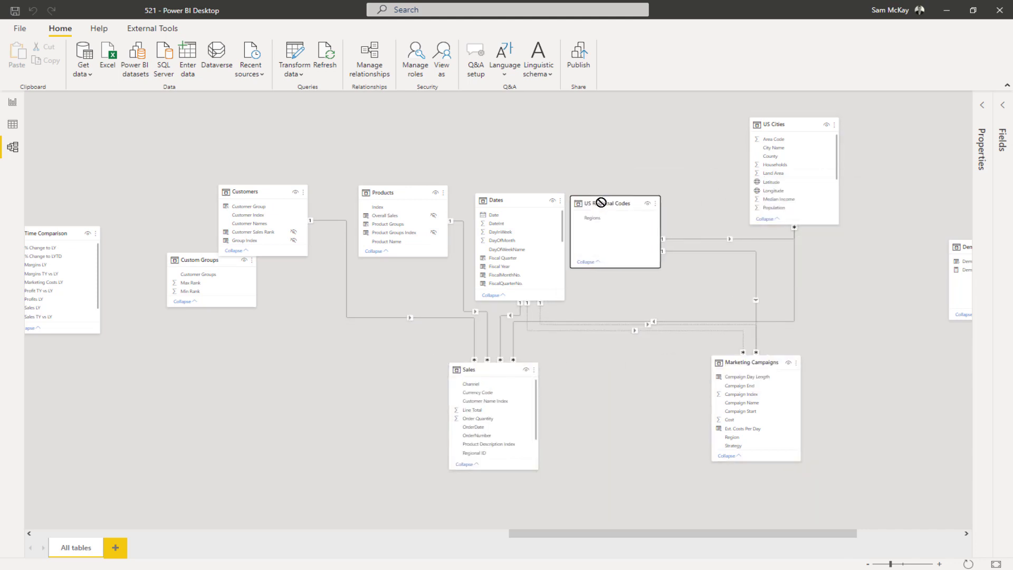
drag(782, 125, 716, 124)
Adjust the Dates, Products and Customers tables above Sales and move Custom Groups well below them
drag(502, 213, 482, 223)
drag(409, 208, 395, 230)
drag(281, 219, 297, 260)
drag(217, 272, 180, 501)
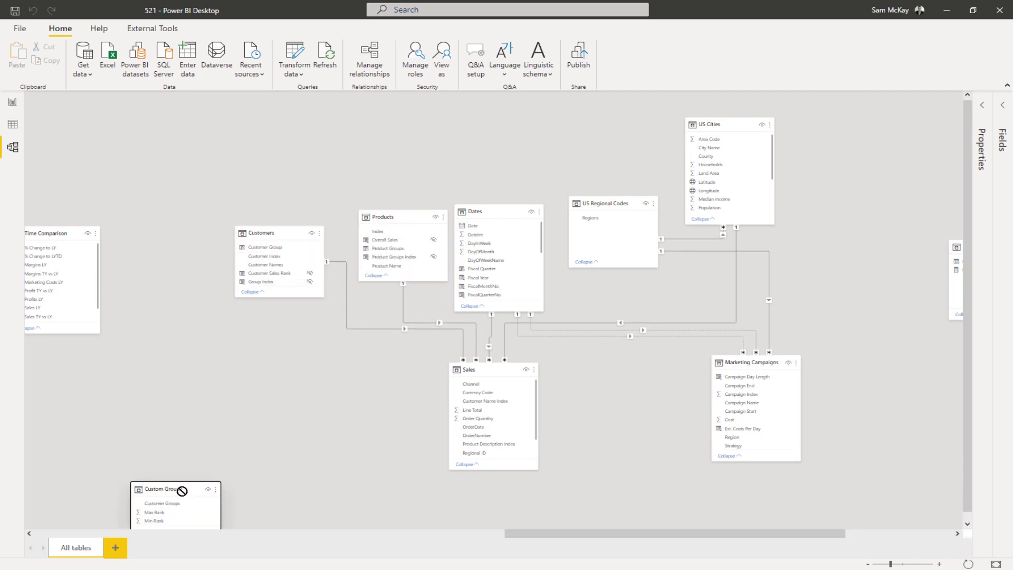
Even out the spacing of Products and Customers beside Dates, and inspect the relationship between Products and Sales
scroll(325, 376, up, 1)
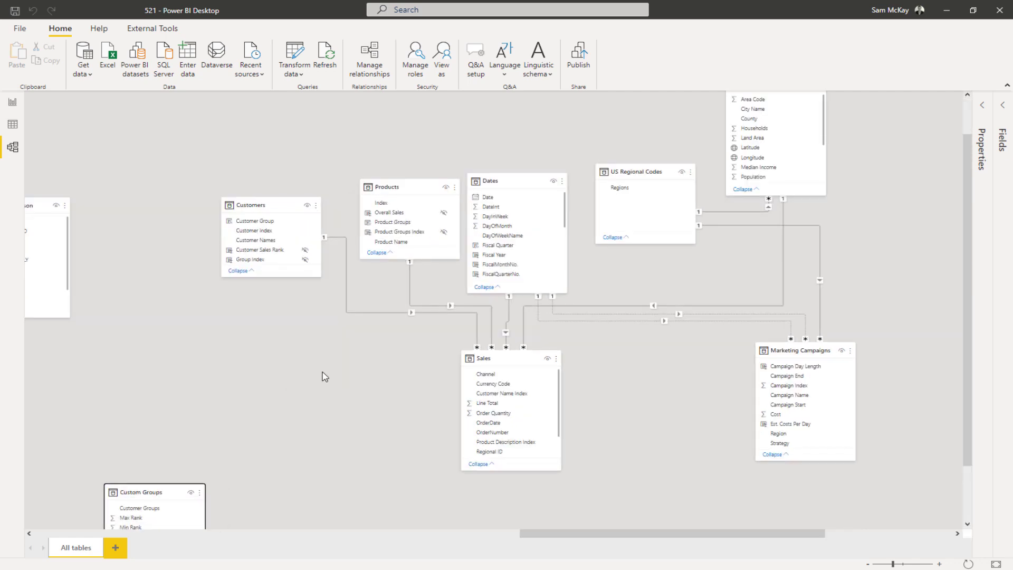
scroll(325, 376, up, 1)
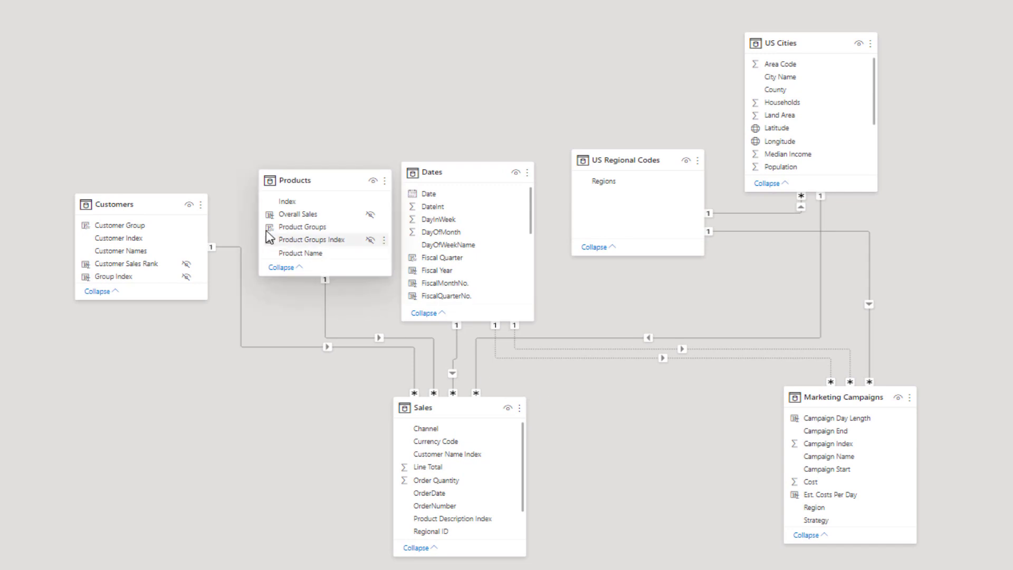
drag(294, 184, 278, 189)
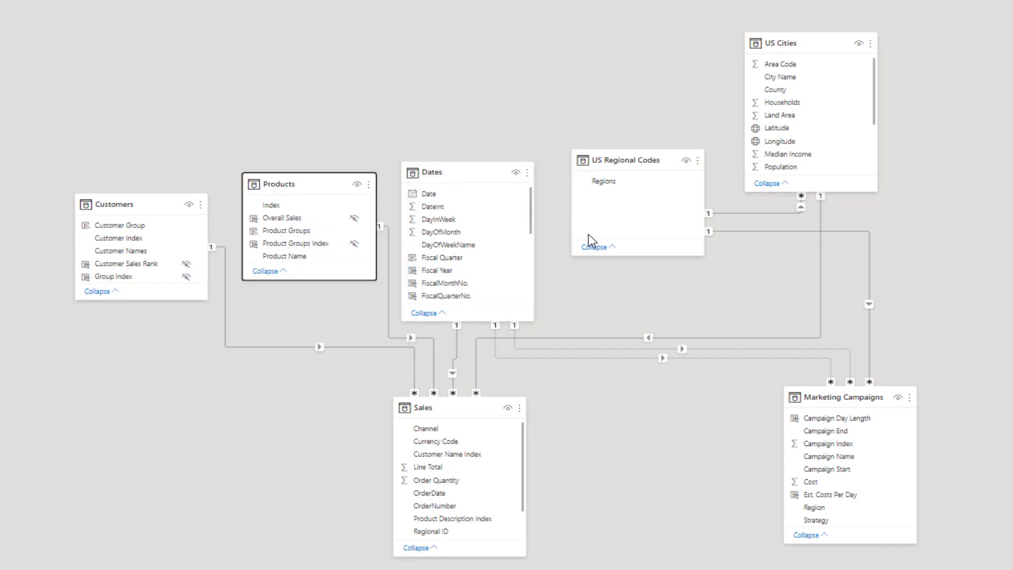
drag(136, 210, 151, 193)
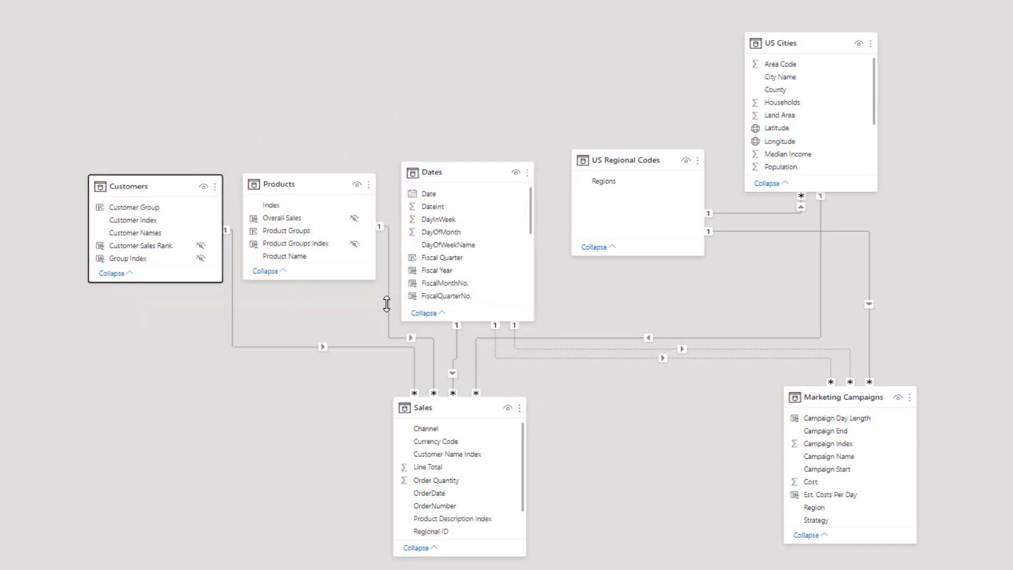
click(417, 338)
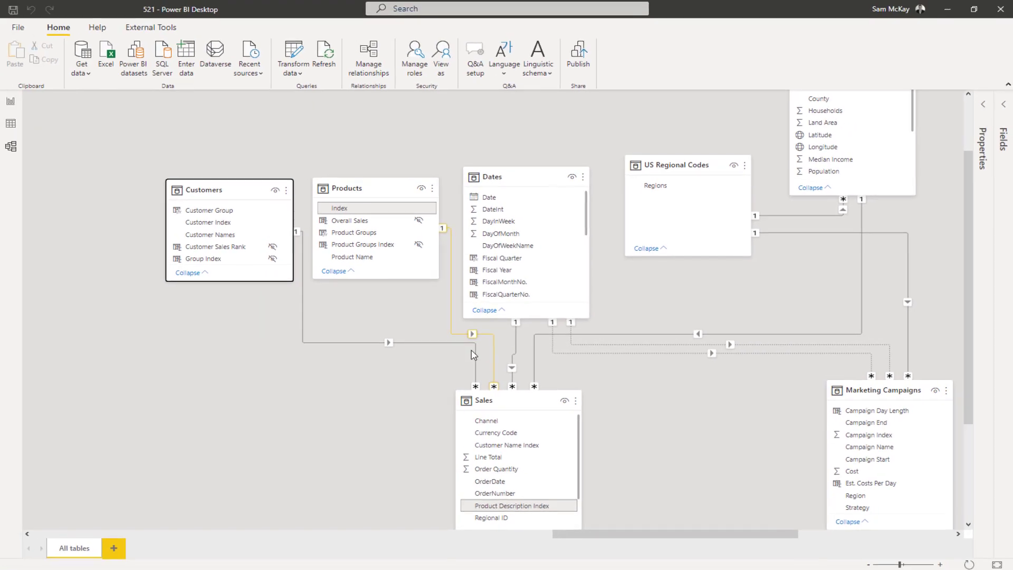
click(473, 354)
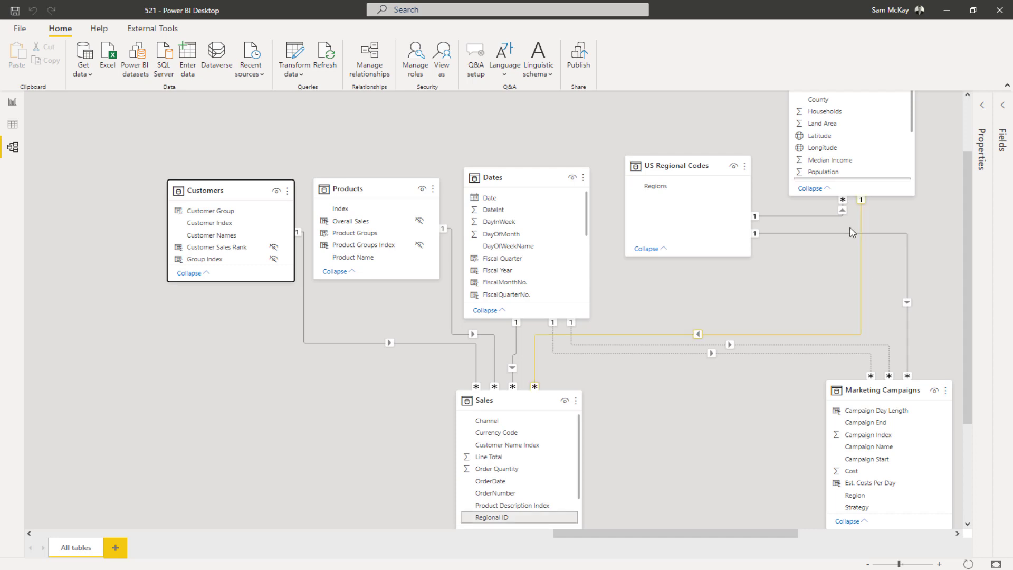
Move US Cities into the lookup table row beside Dates and place US Regional Codes above it
scroll(839, 169, up, 2)
drag(851, 154, 726, 309)
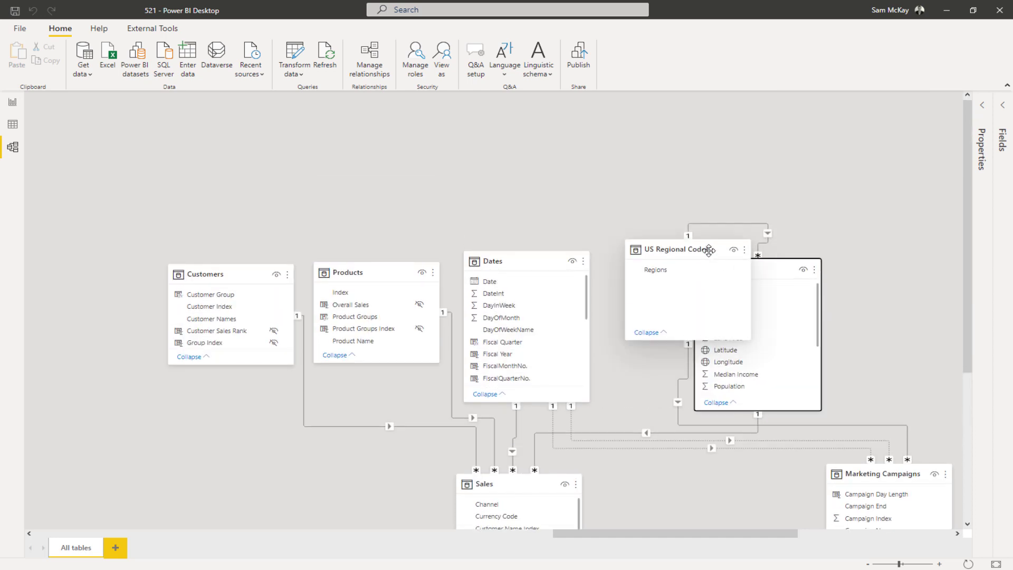
drag(699, 272, 850, 162)
scroll(845, 421, down, 4)
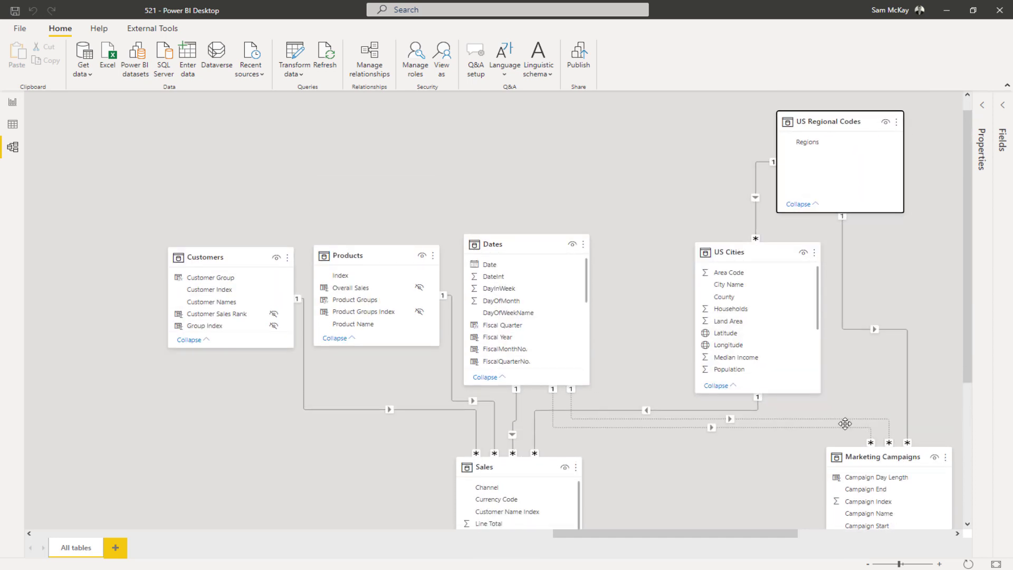
View the Products table's data, and look over the column-adding options in the Power Query Editor before closing it
click(14, 125)
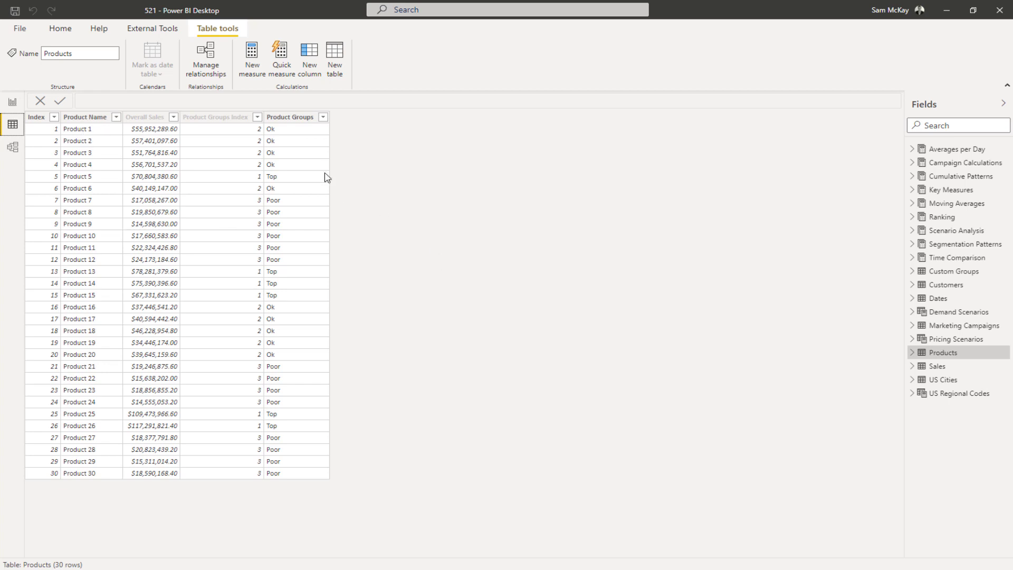
click(12, 102)
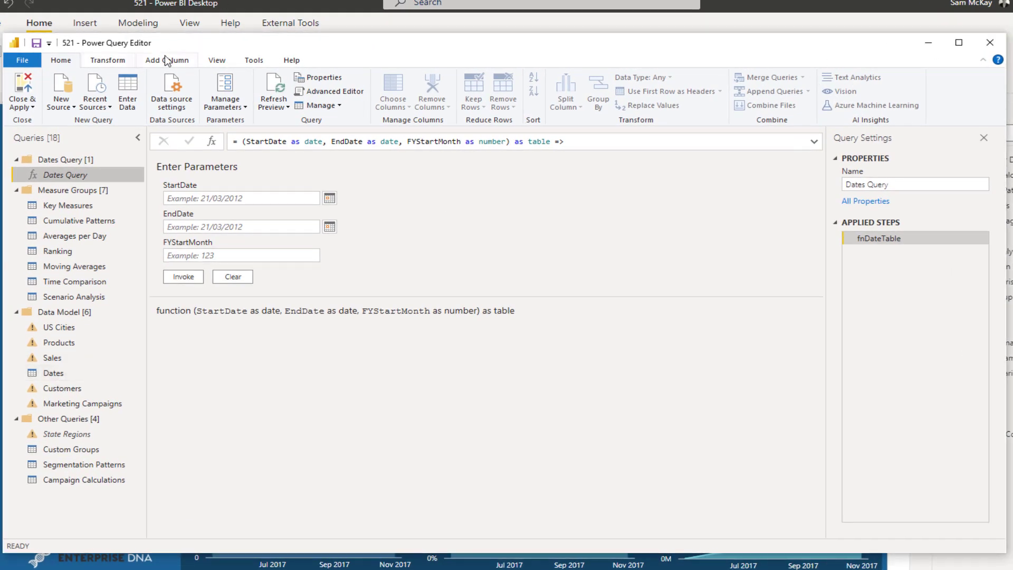
click(167, 60)
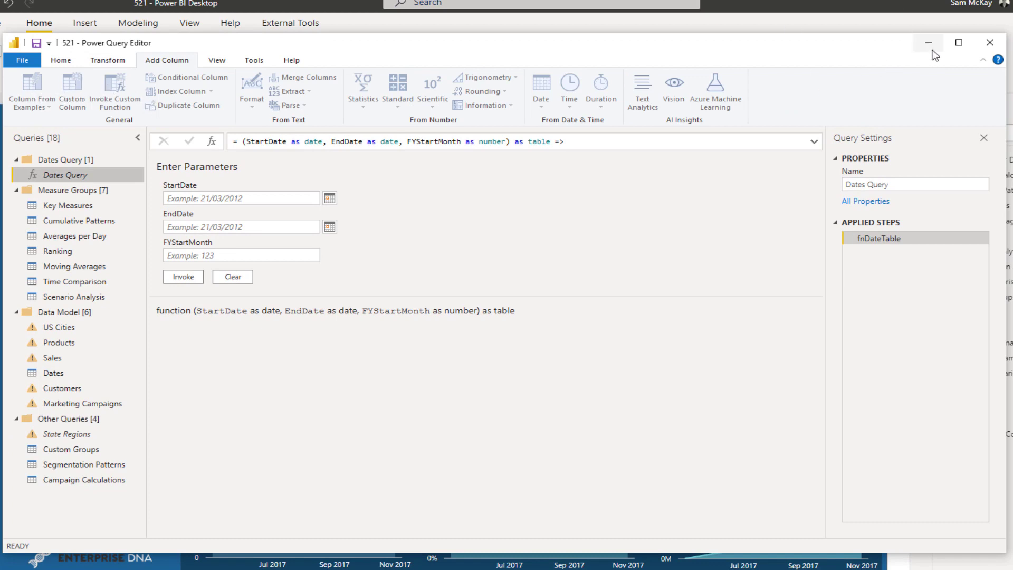
click(990, 42)
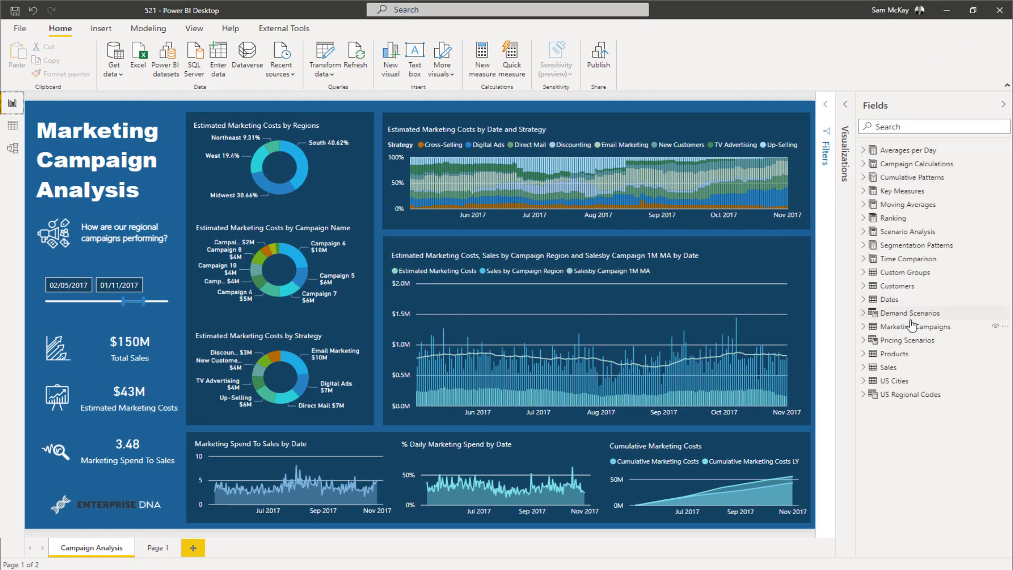
Examine the Products table's Overall Sales, Product Groups Index and Product Groups column formulas, including the sales thresholds in the SWITCH logic
click(13, 127)
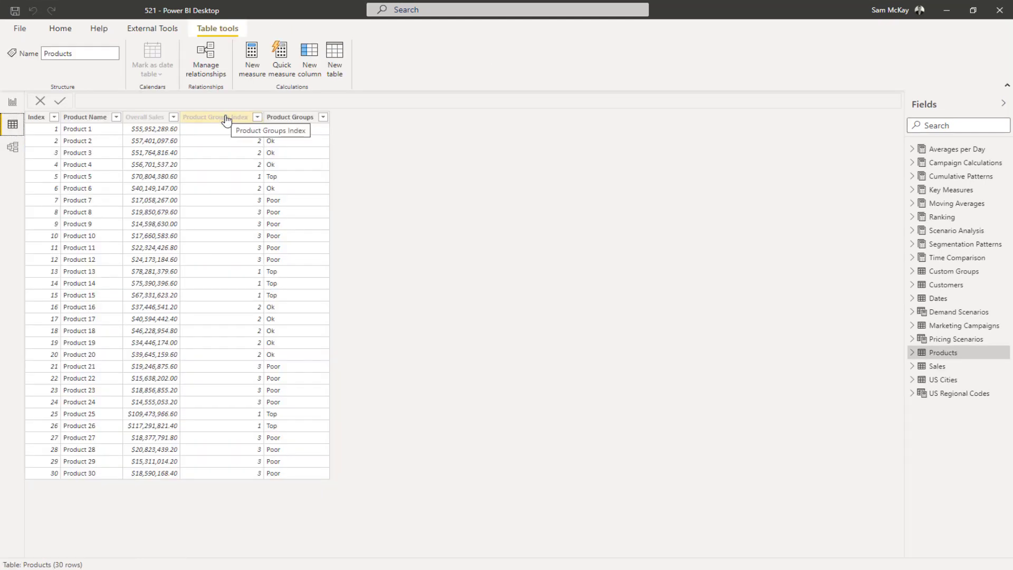
click(86, 117)
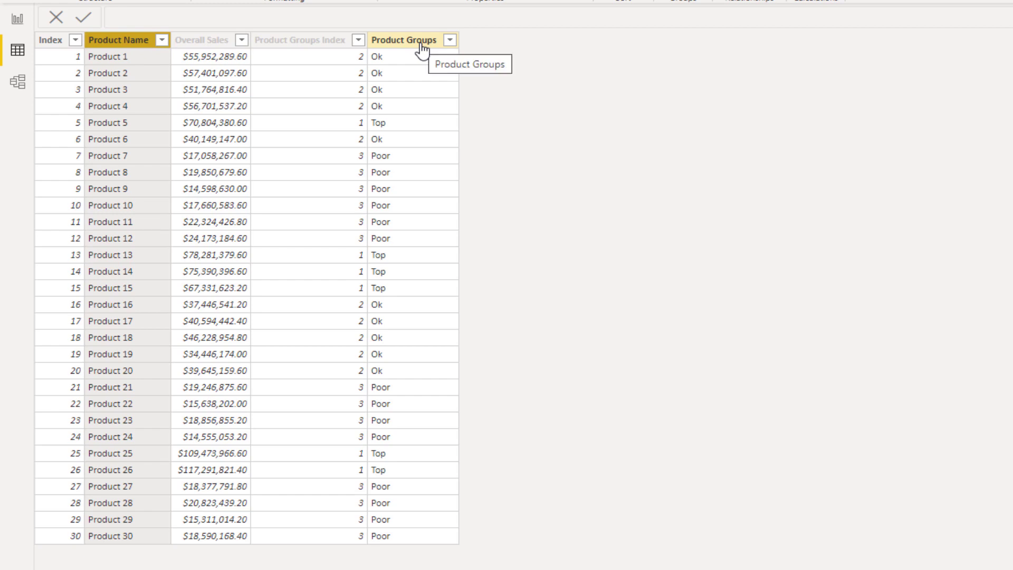
click(219, 39)
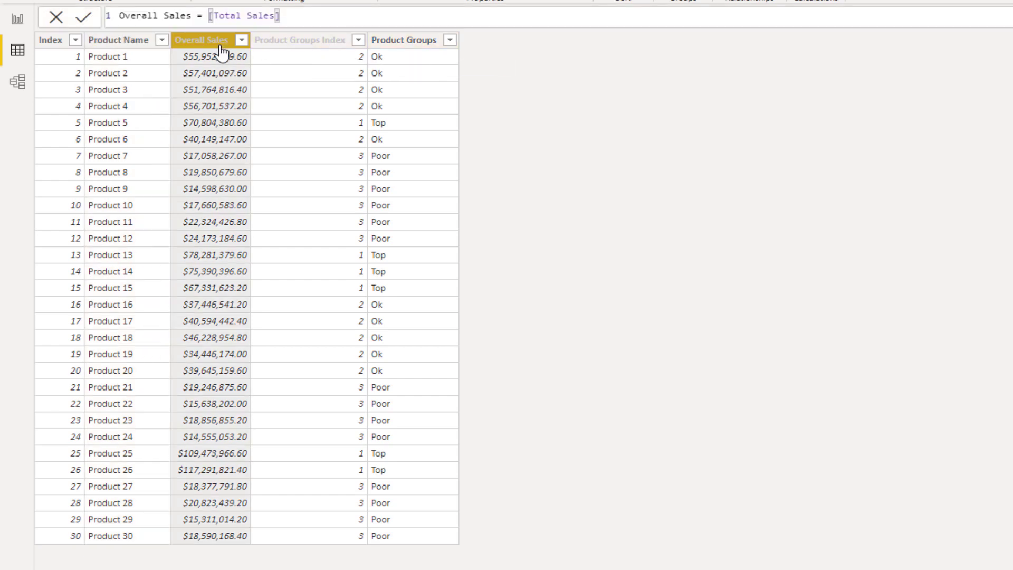
click(300, 47)
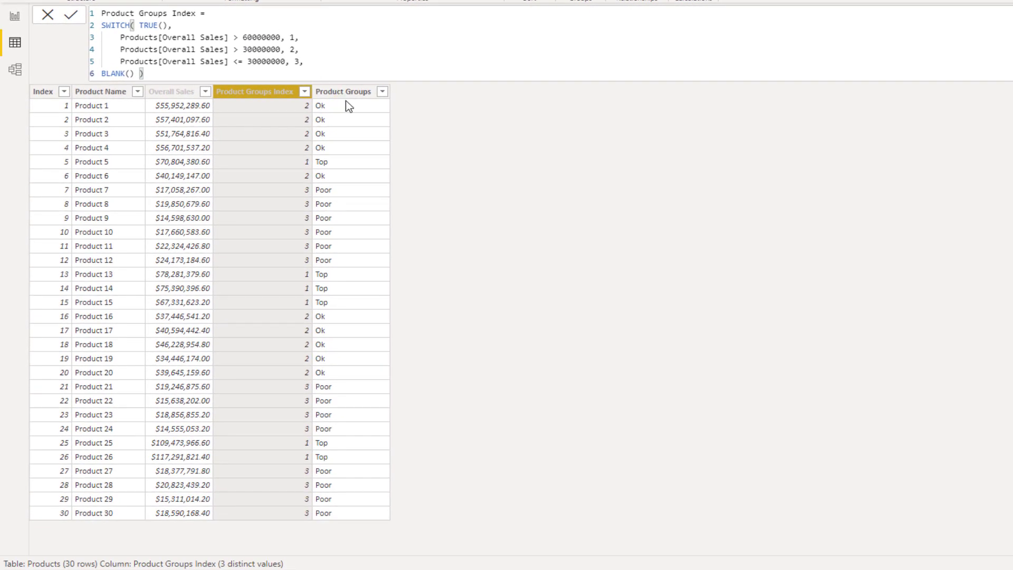
click(349, 105)
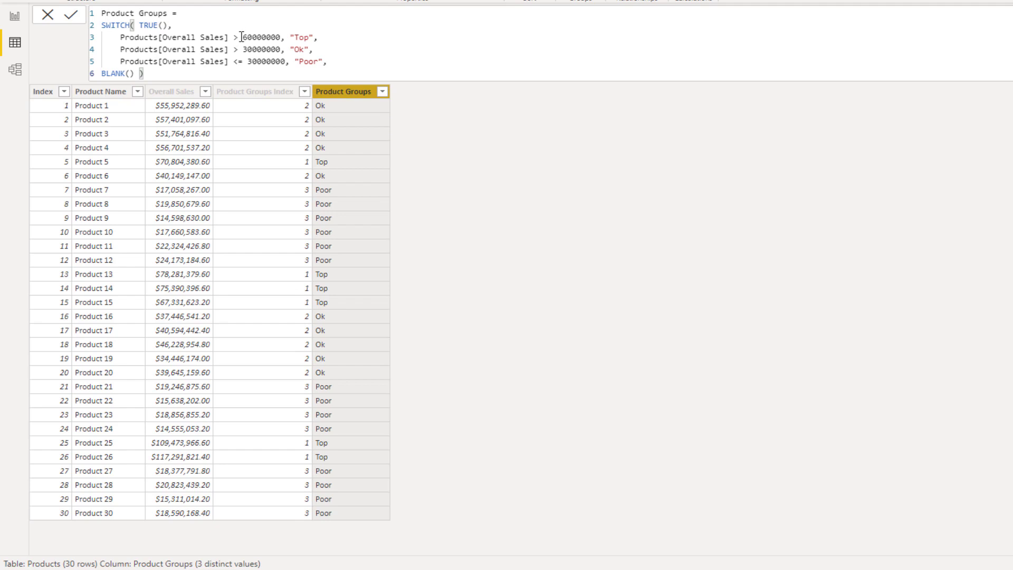
drag(241, 37, 280, 62)
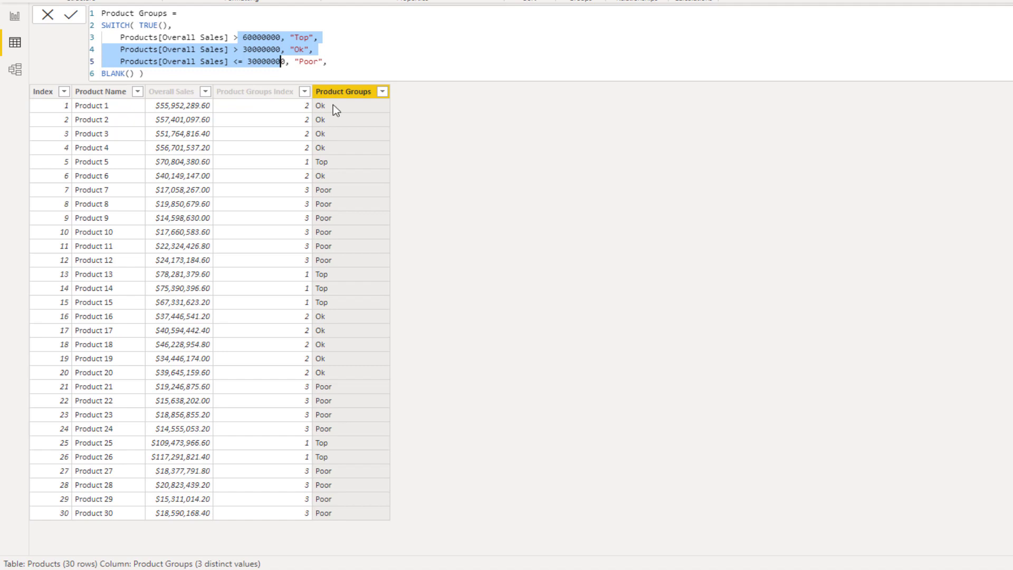
click(258, 37)
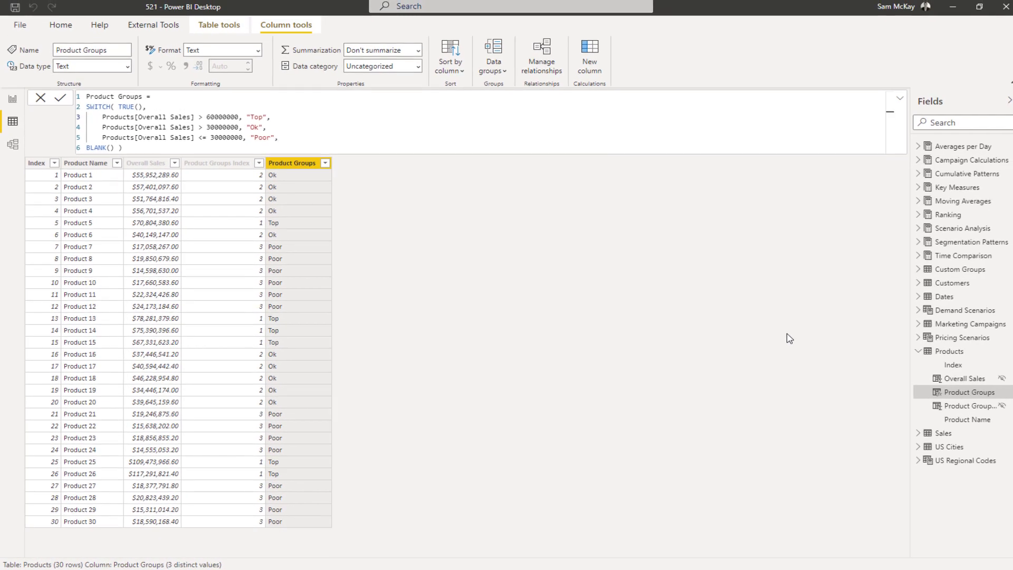
Collapse and re-expand the Products table's field list, and select the Products table
click(916, 352)
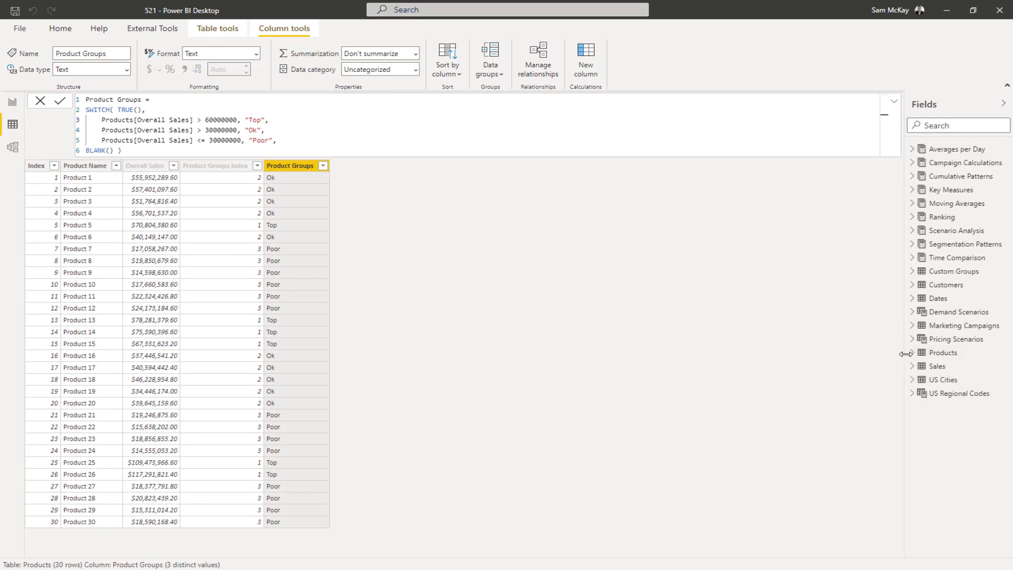
click(914, 354)
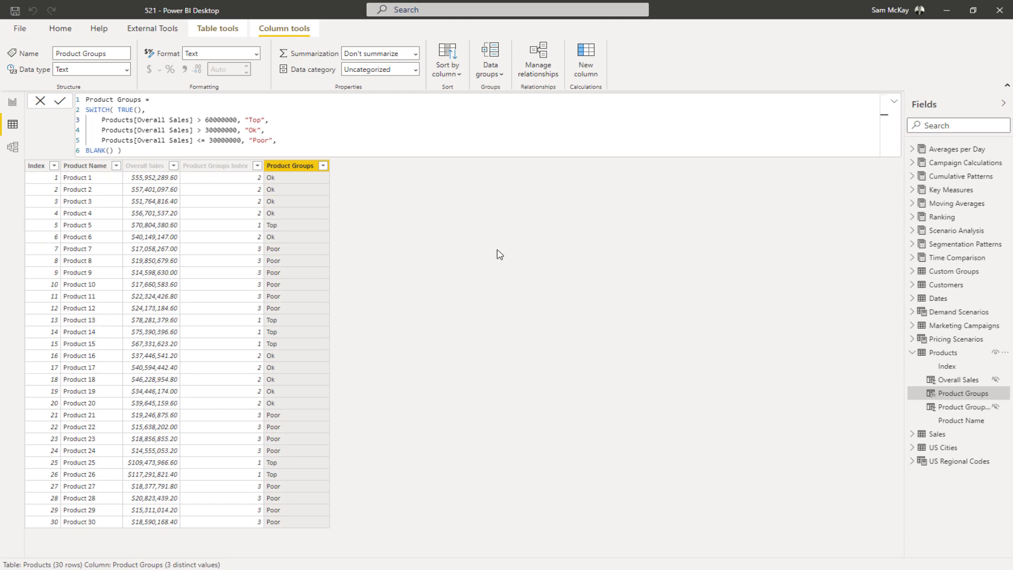
click(1003, 358)
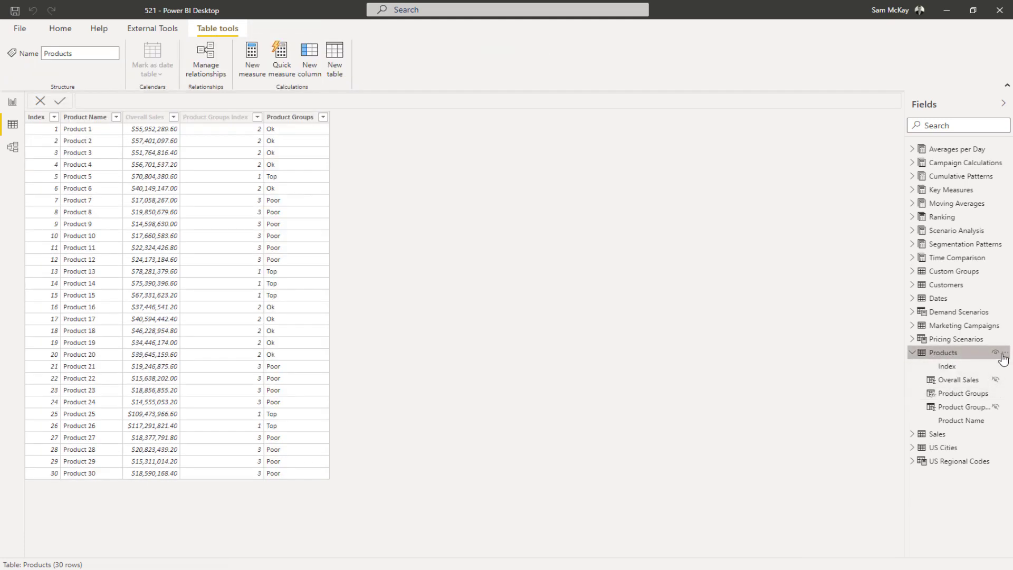
Look over the commands available for the Products table without applying any of them
click(1004, 355)
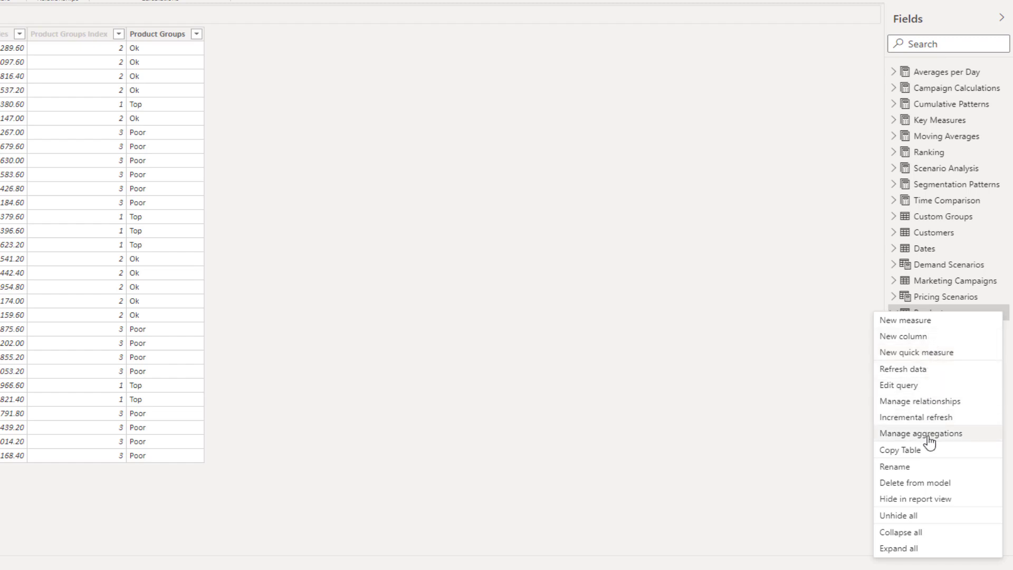
click(931, 313)
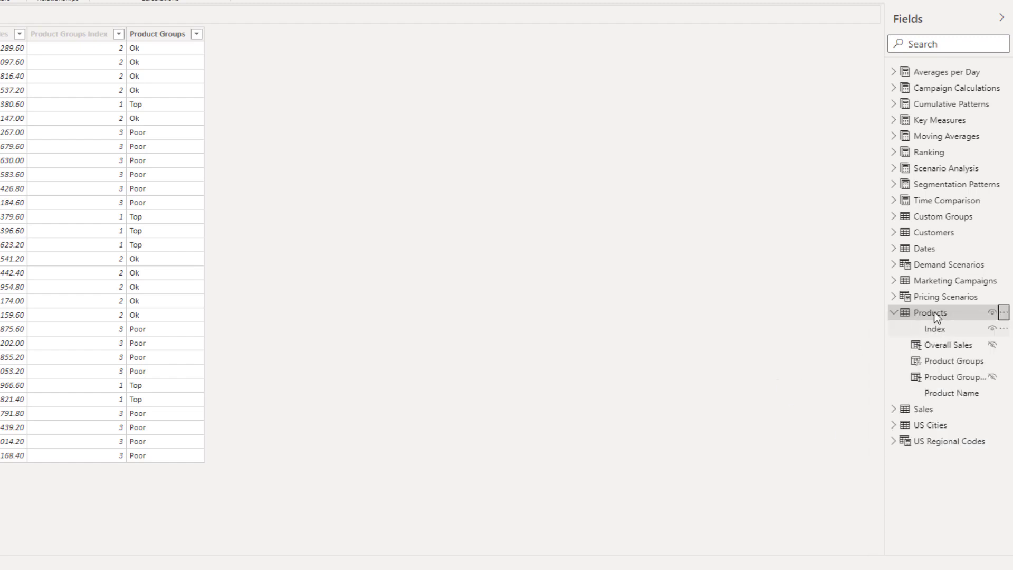
right_click(921, 316)
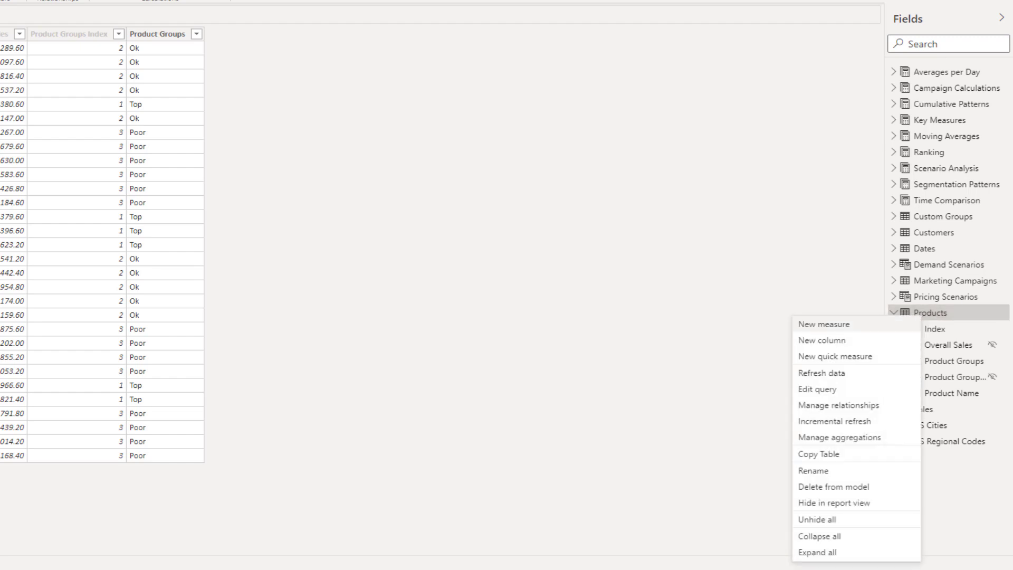
key(Escape)
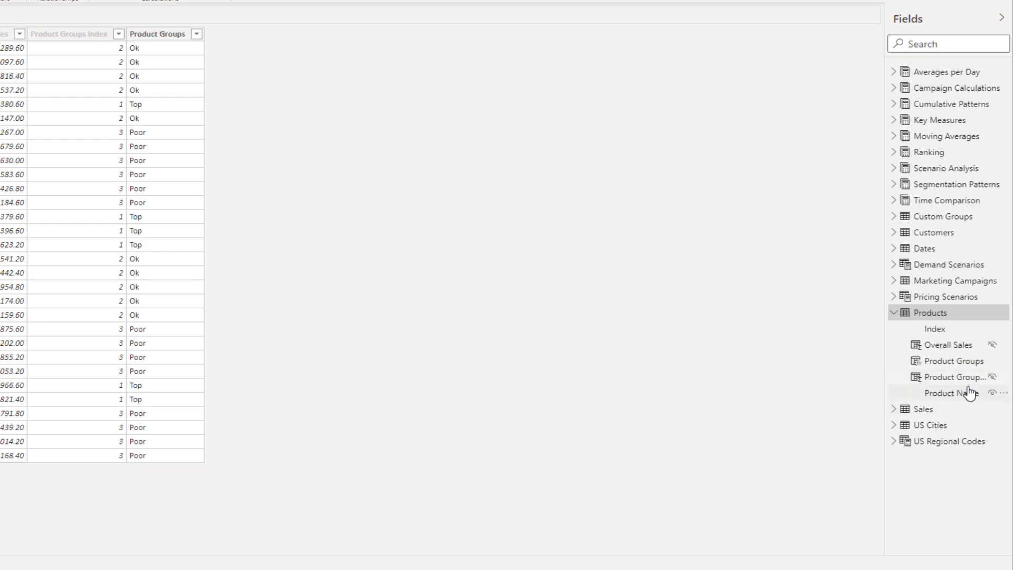
Create a new group from the Product Name field and name it Product Categories
click(1004, 394)
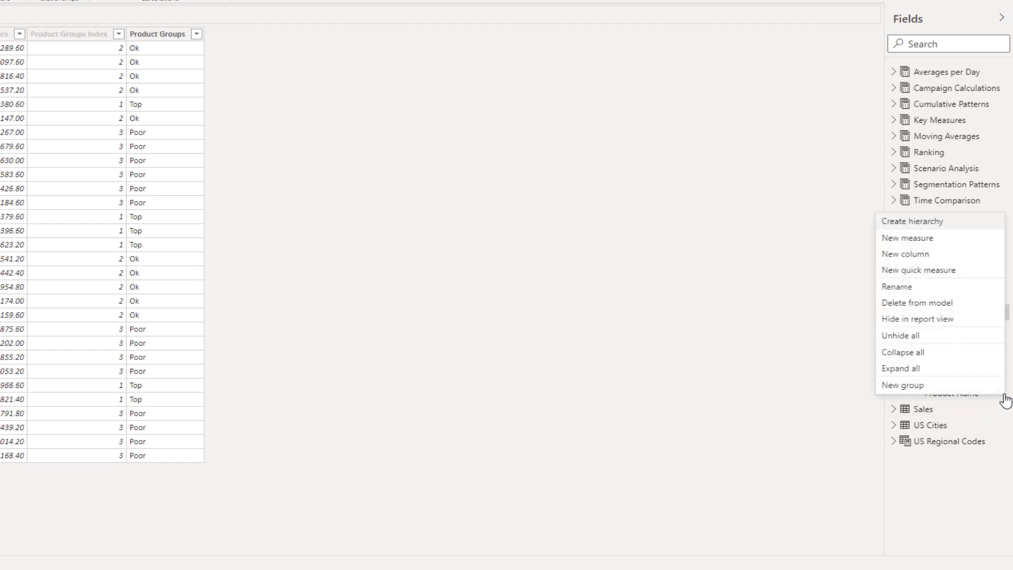
click(931, 390)
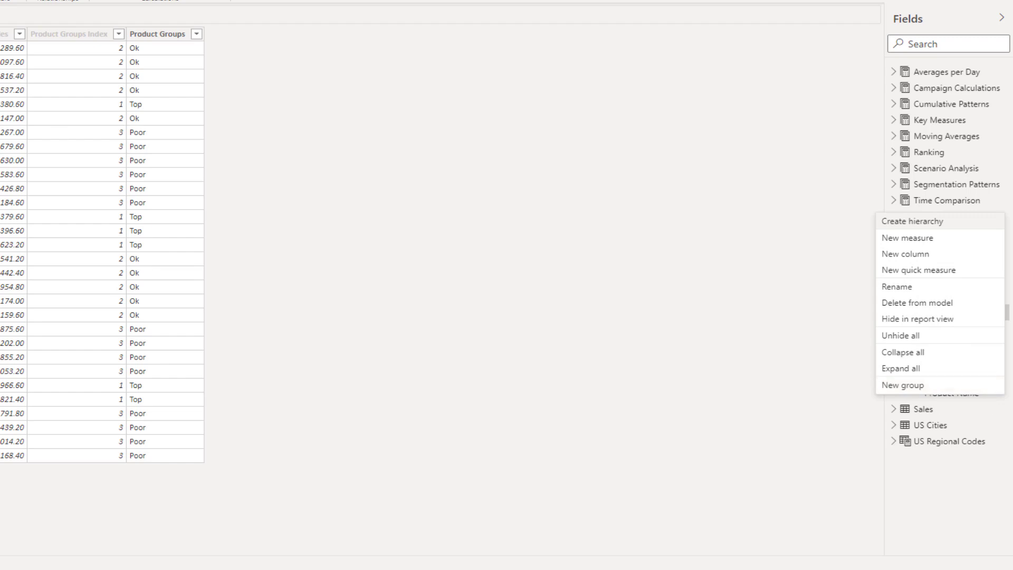
click(939, 392)
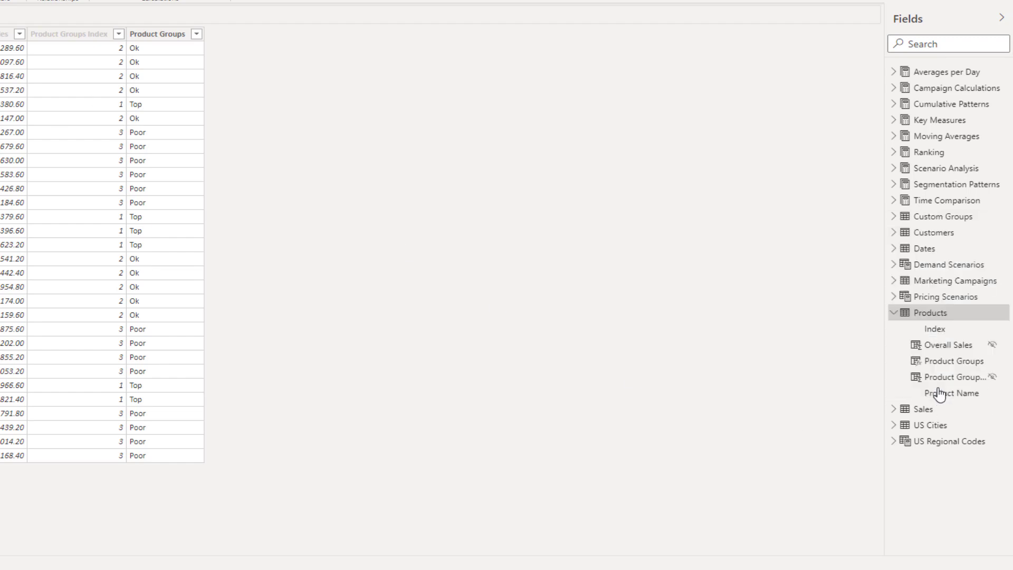
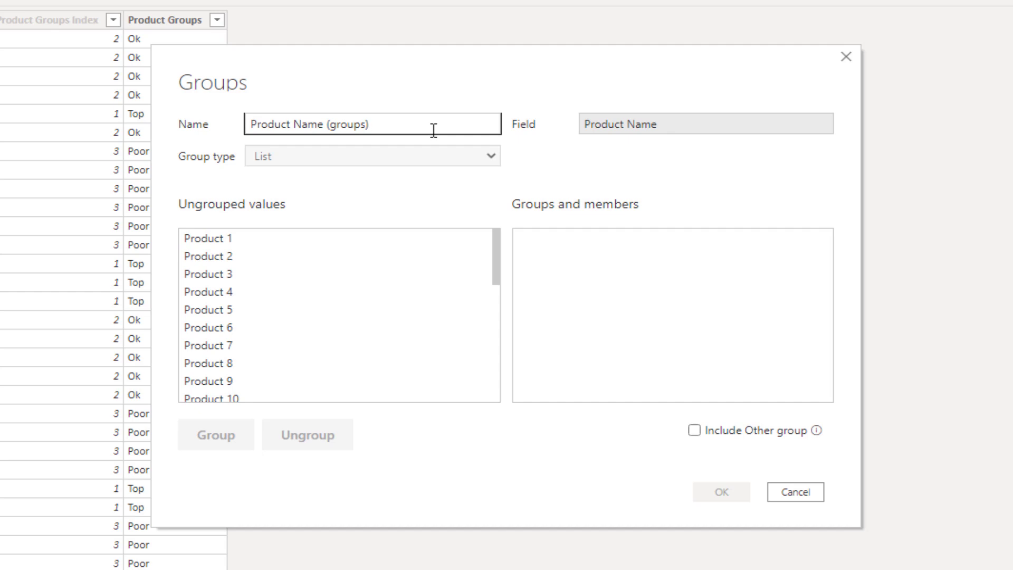
key(ctrl+shift+Left)
key(ctrl+shift+Left)
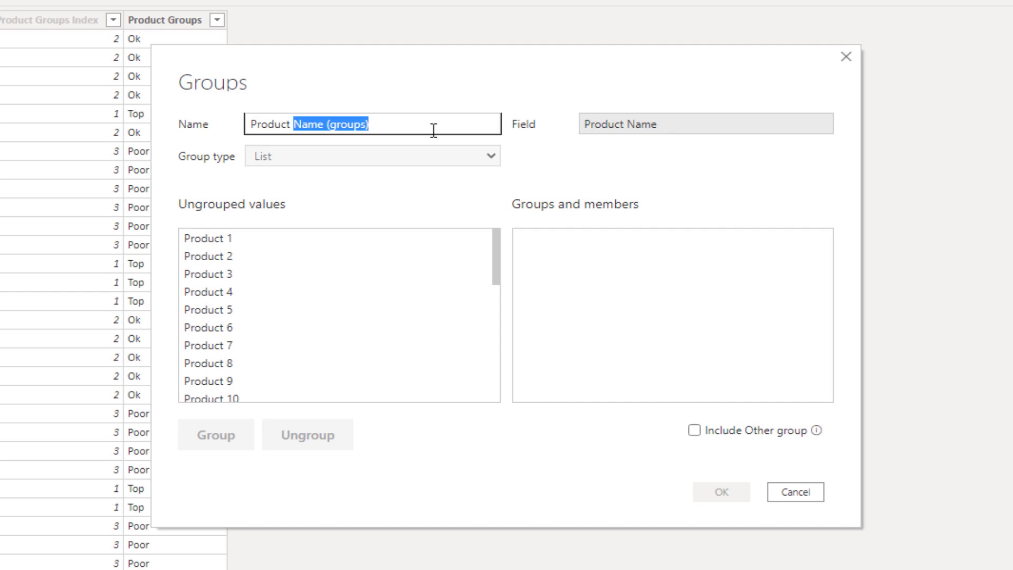
text(Categories)
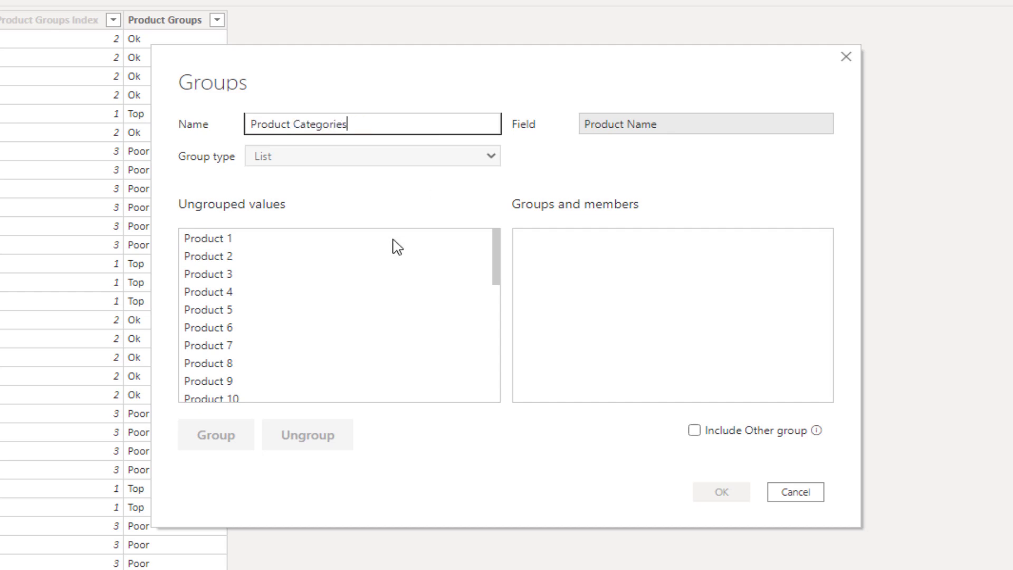
Group Products 2, 4, 7, 8 and 9 together and name the group Wholesale Category
click(286, 256)
ctrl+click(313, 294)
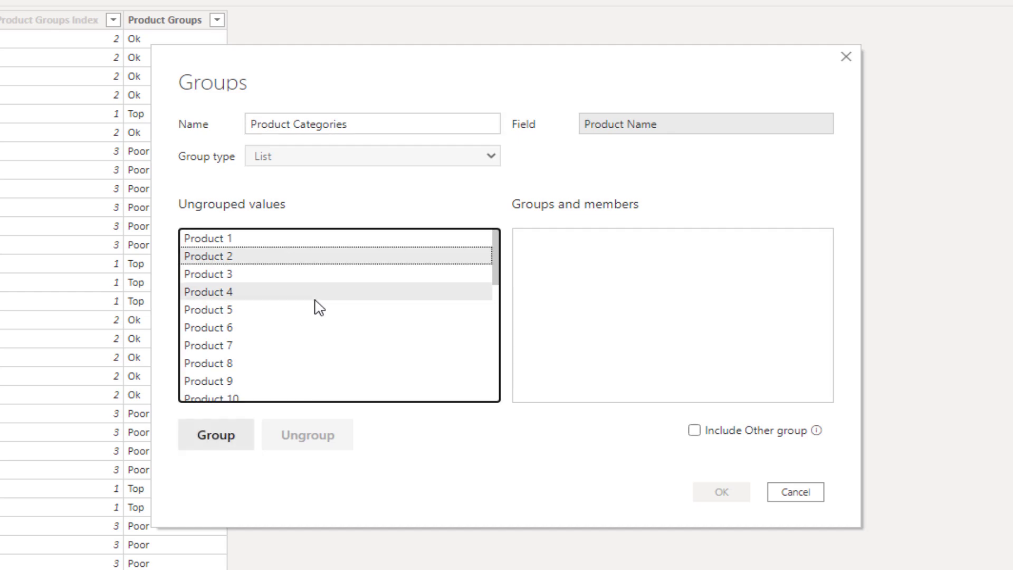
ctrl+click(328, 349)
ctrl+click(324, 365)
ctrl+click(324, 381)
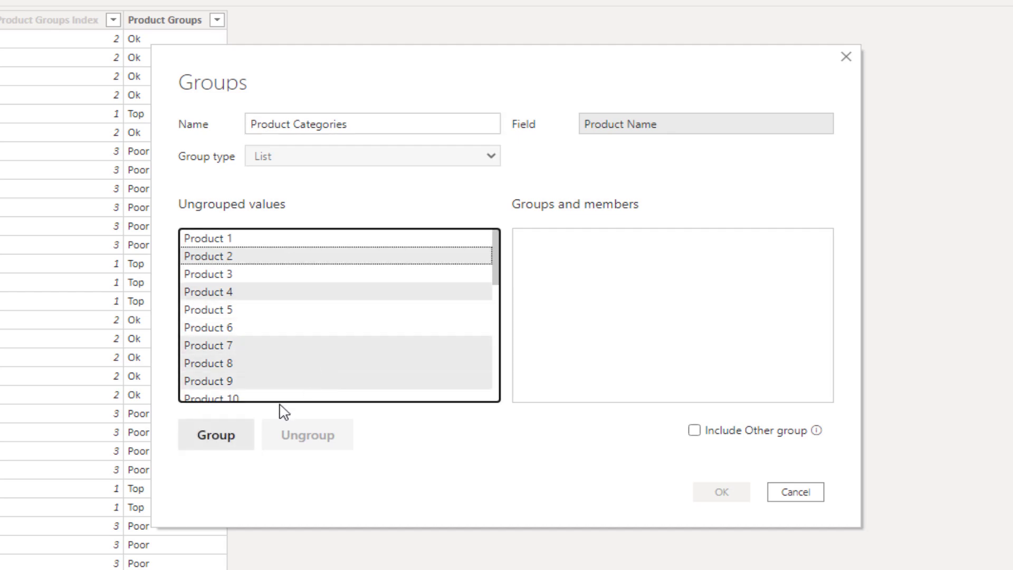
click(216, 435)
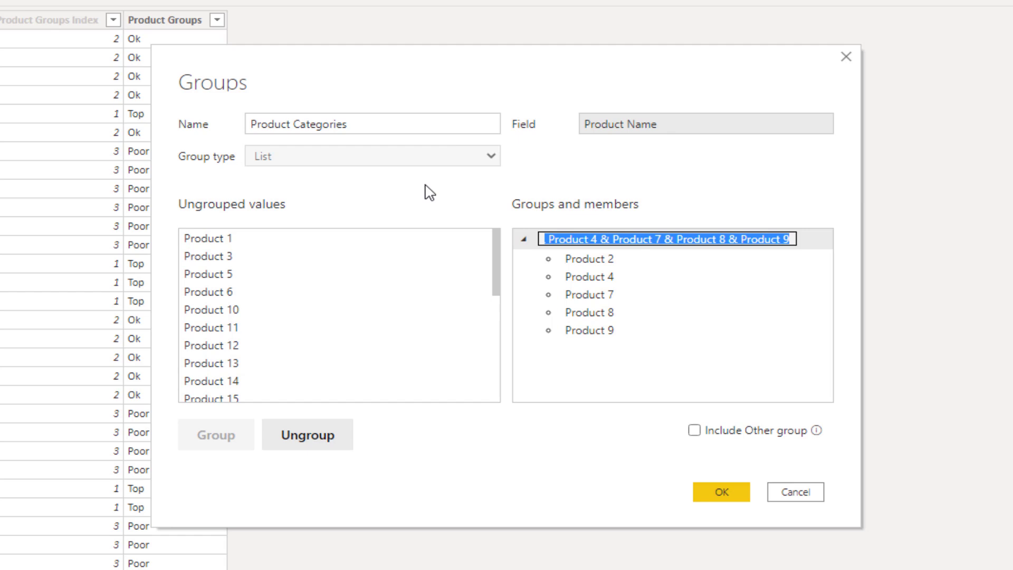
text(Who)
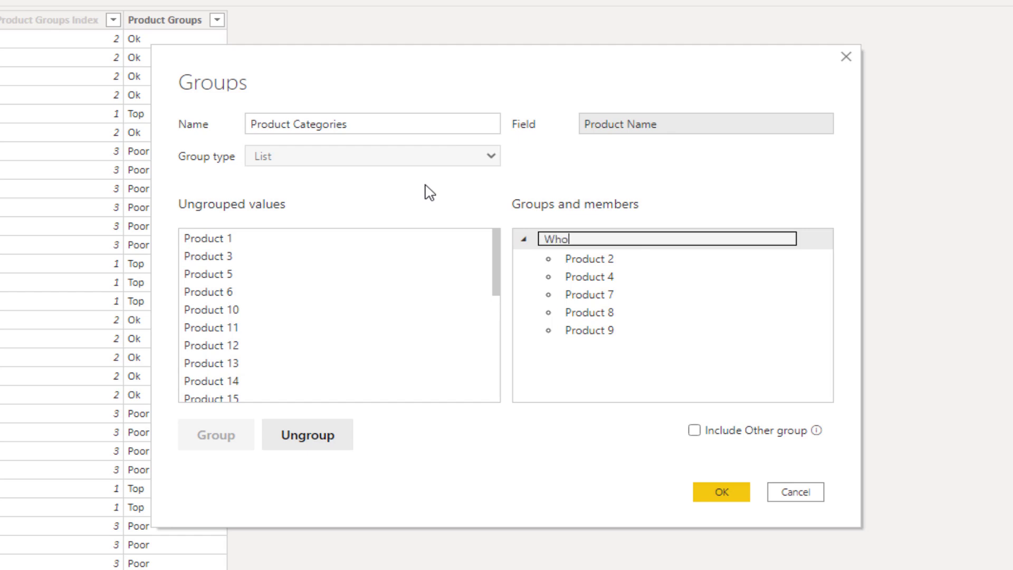
text(lesale Category)
key(Return)
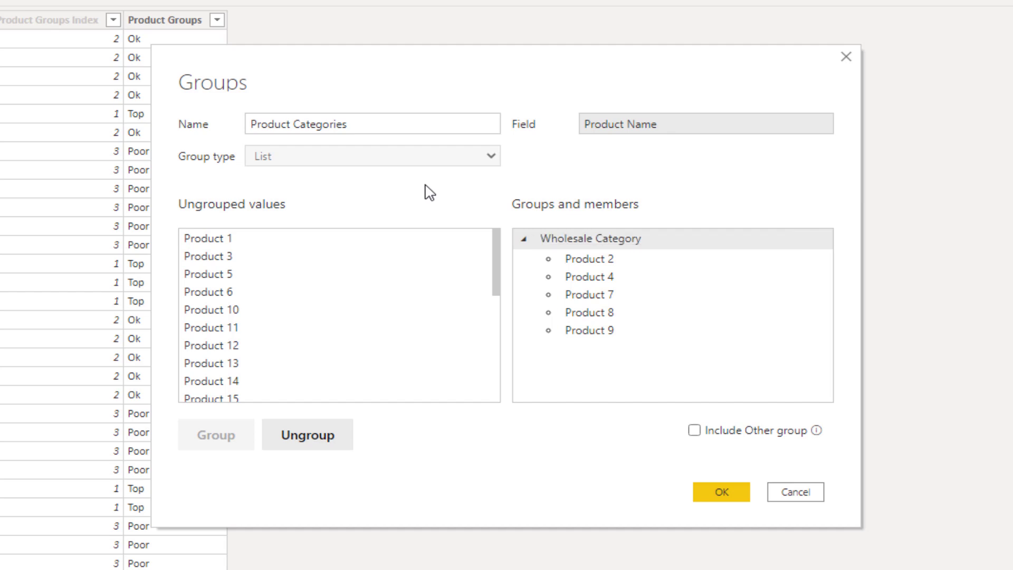
Group Products 11 through 15, 18, 21 and 23 as Export Category, and collapse that group
click(328, 332)
scroll(330, 338, down, 5)
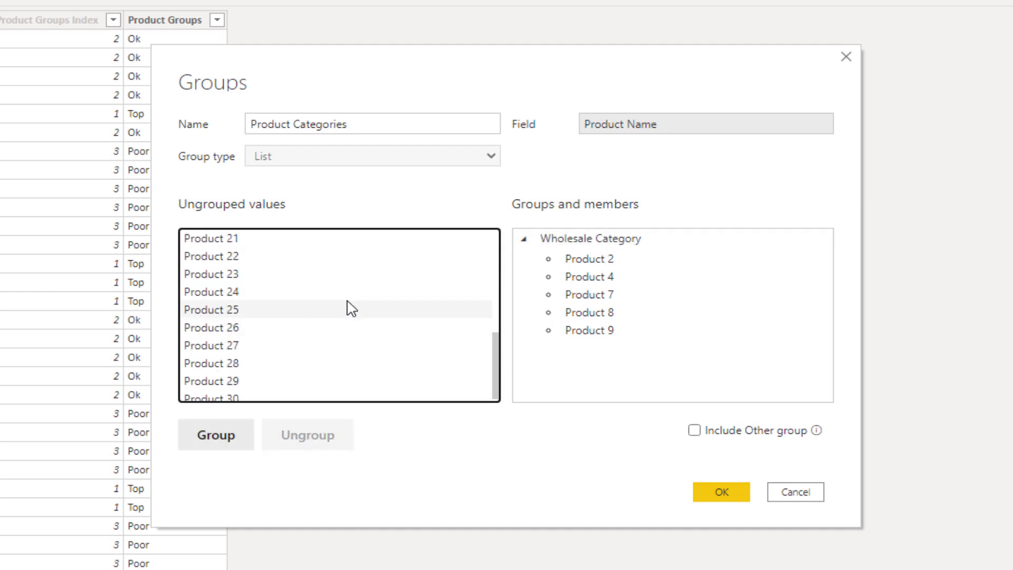
scroll(399, 278, up, 5)
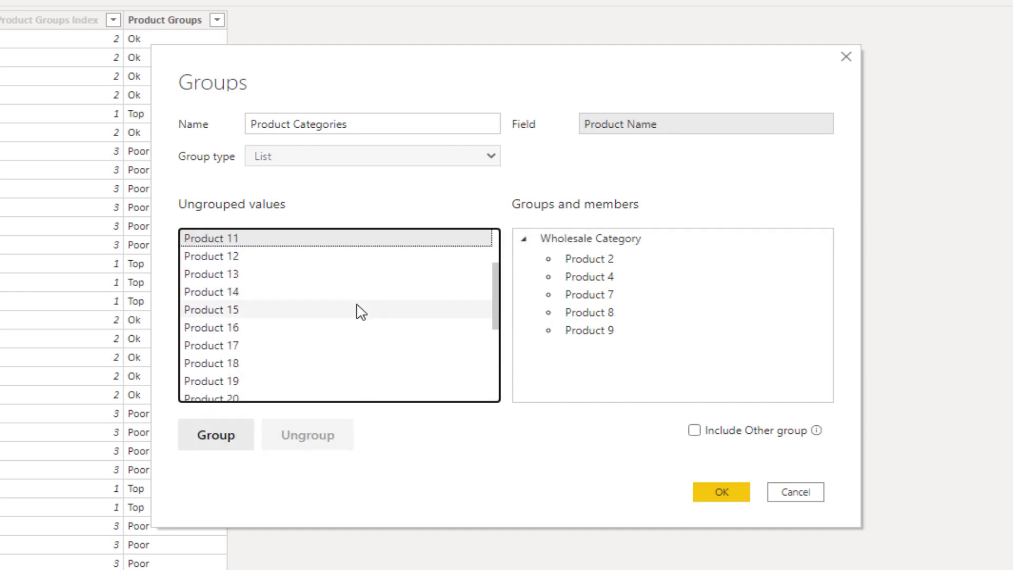
shift+click(355, 312)
scroll(337, 370, down, 3)
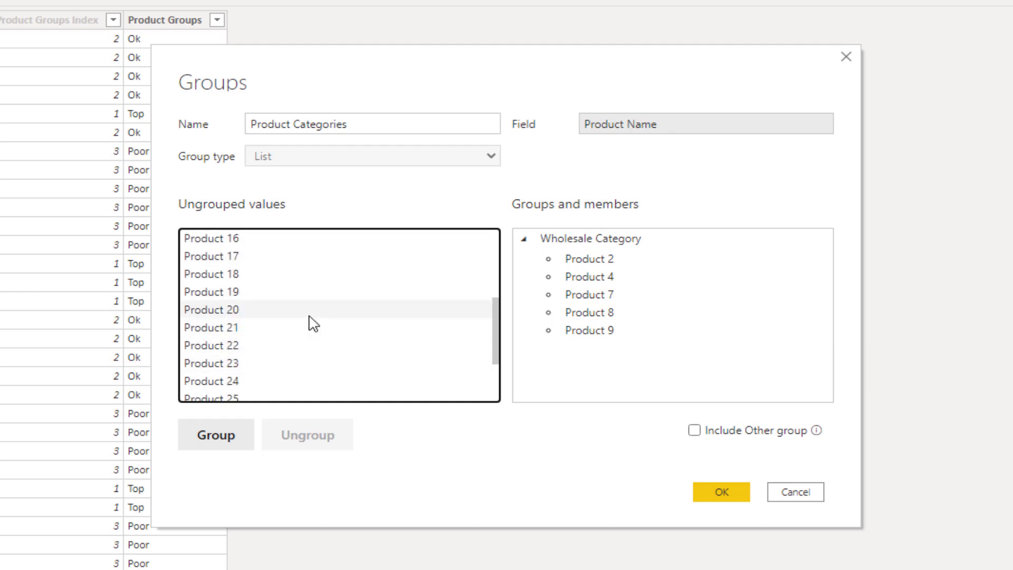
ctrl+click(311, 328)
ctrl+click(315, 363)
ctrl+click(322, 274)
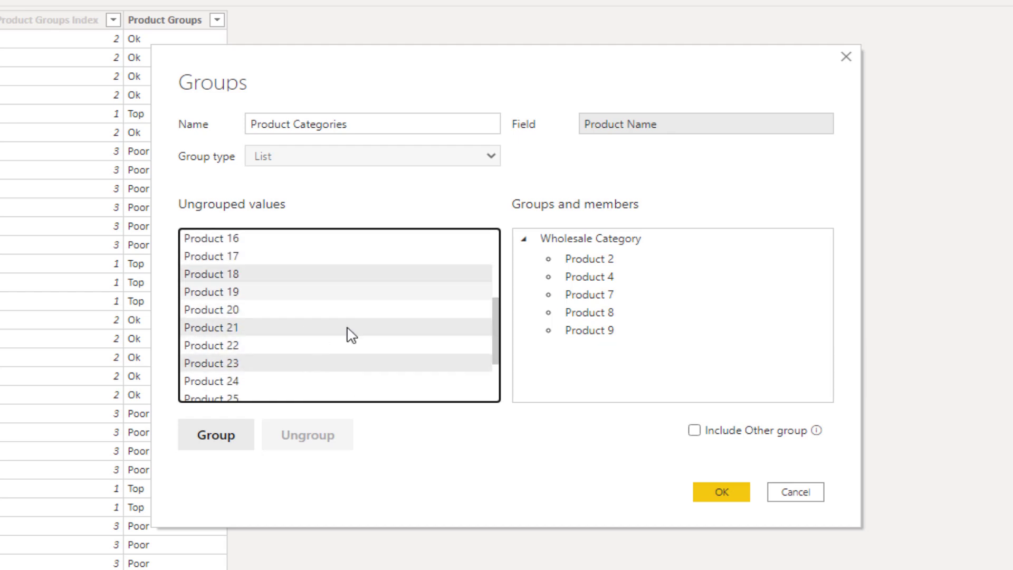
click(236, 443)
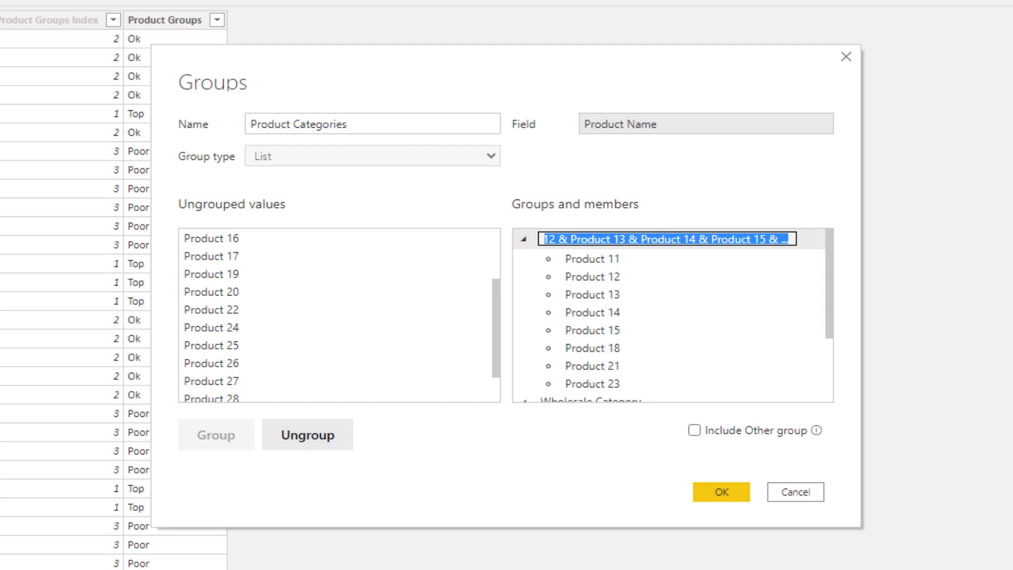
text(Ex)
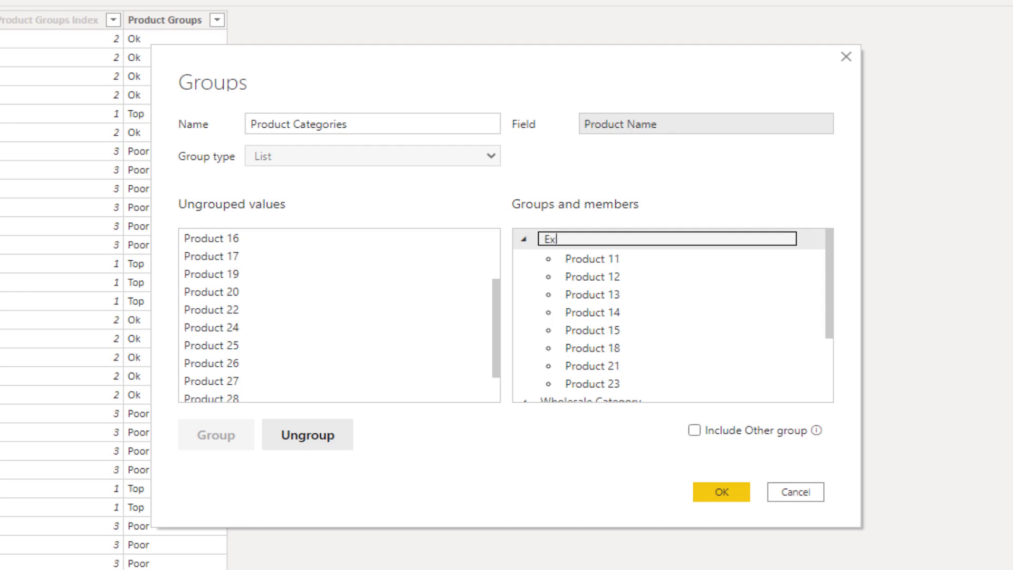
text(port Category)
key(Return)
click(524, 239)
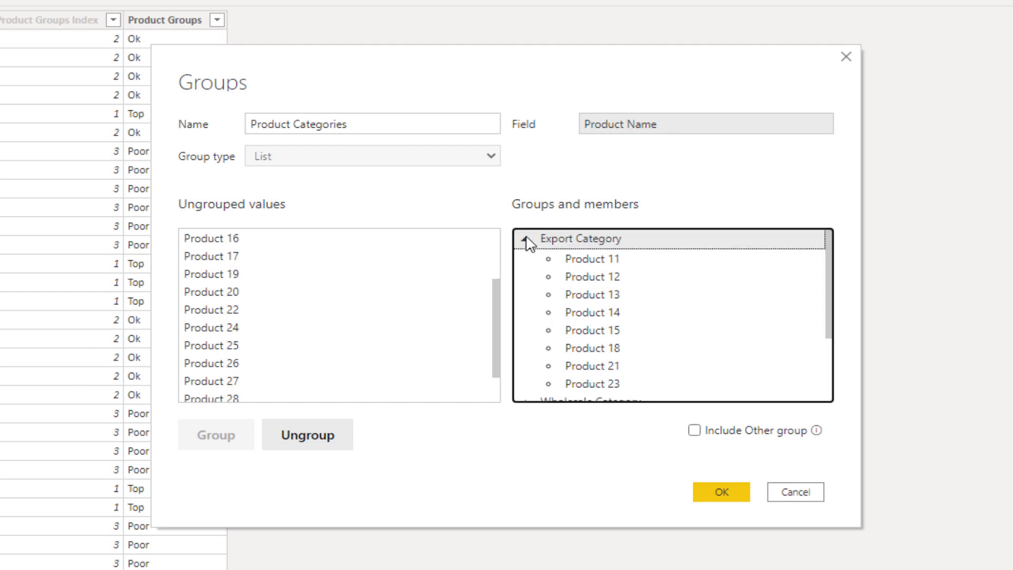
Group Products 20, 22, 24, 25, 26 and 27 as Local Category, and collapse the Local and Wholesale groups
click(244, 291)
scroll(264, 378, down, 1)
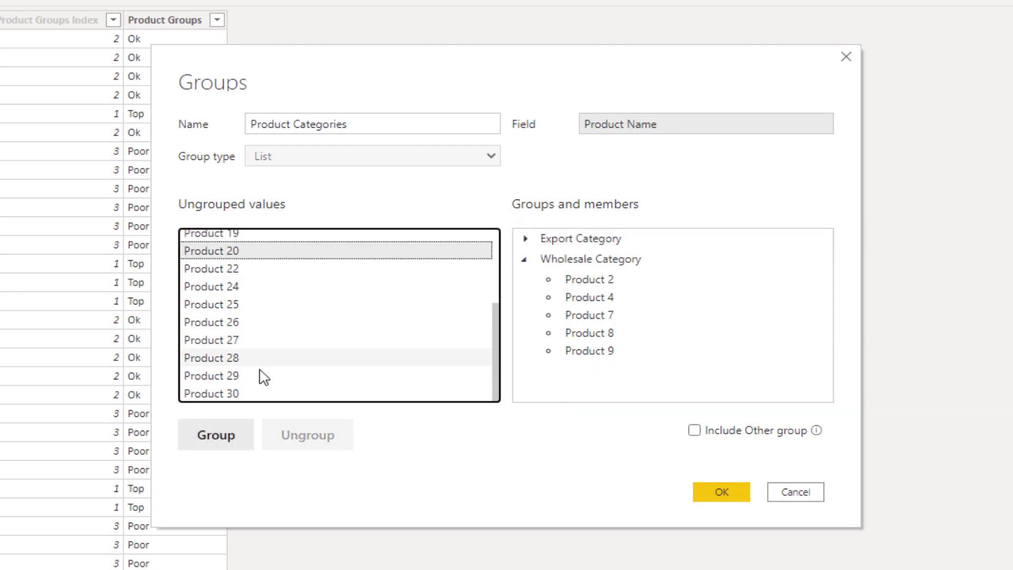
shift+click(285, 339)
click(215, 442)
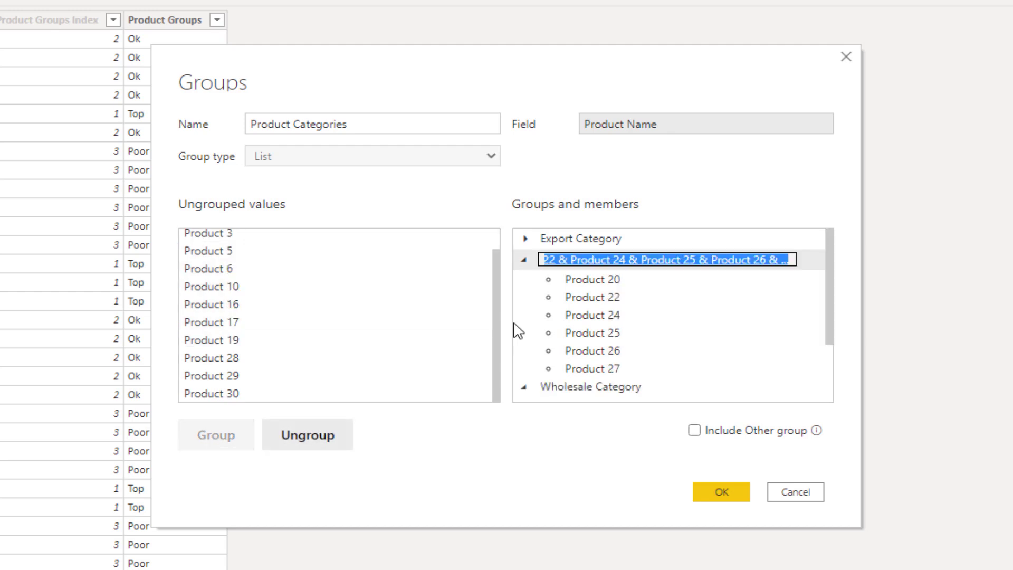
text(Local Ca)
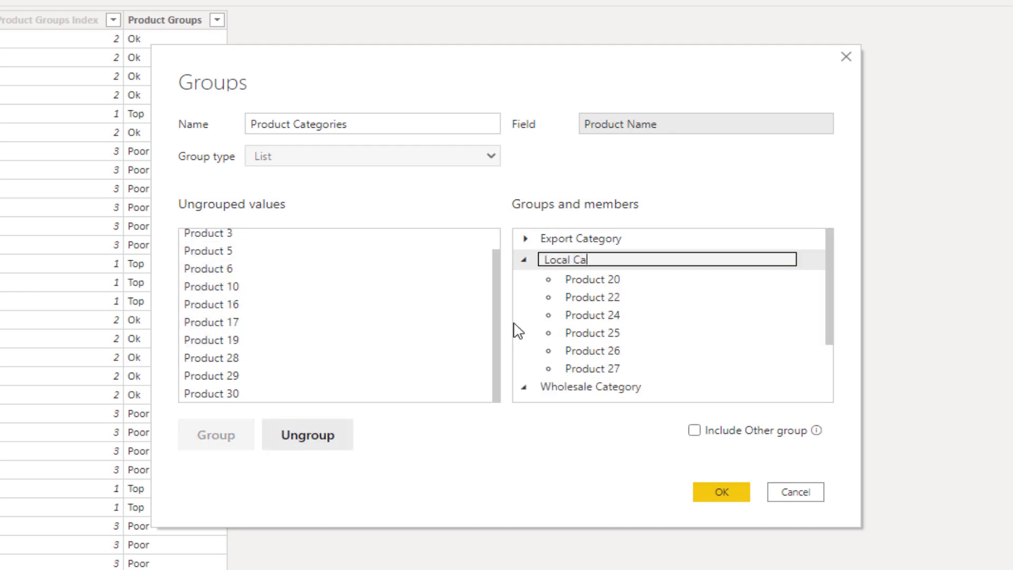
text(tegory)
key(Return)
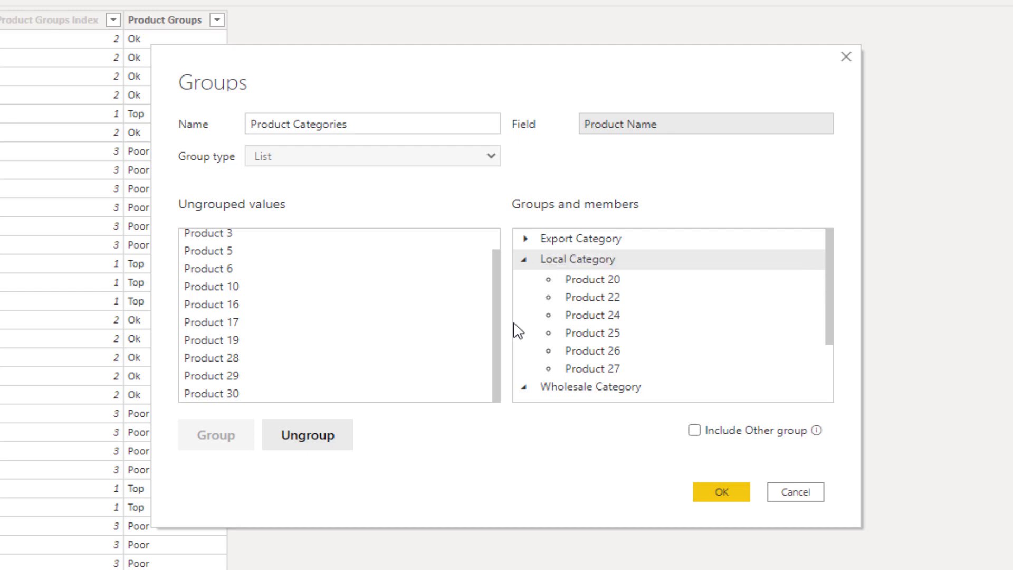
click(524, 259)
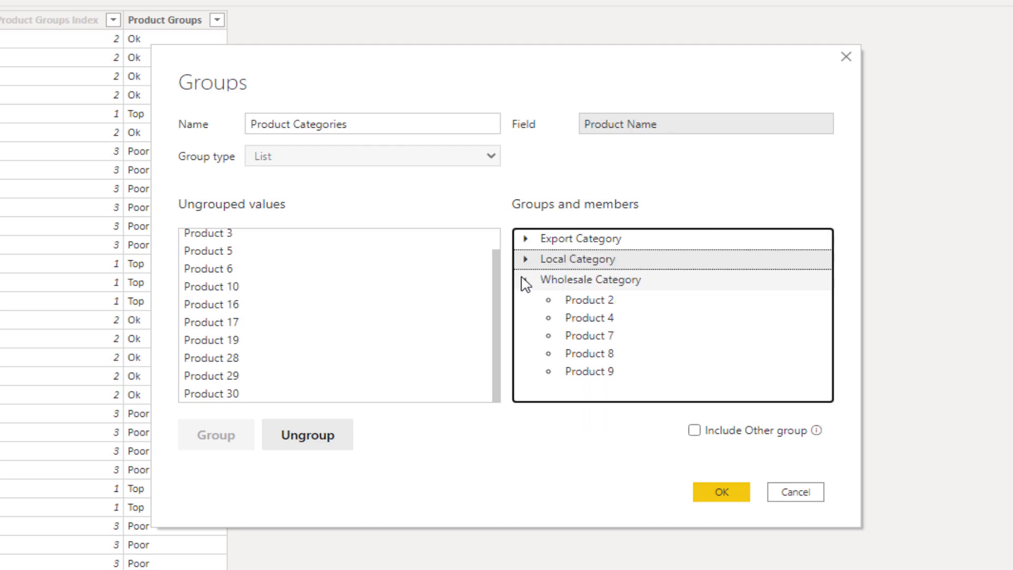
click(527, 280)
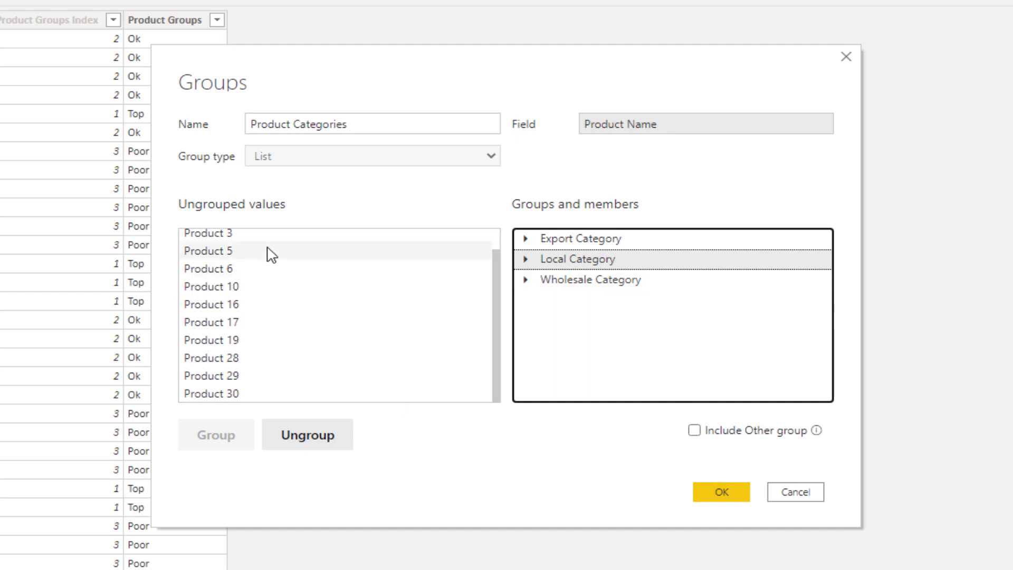
Include an Other group for all ungrouped products, collapse it, and create the Product Categories grouping
scroll(311, 362, up, 1)
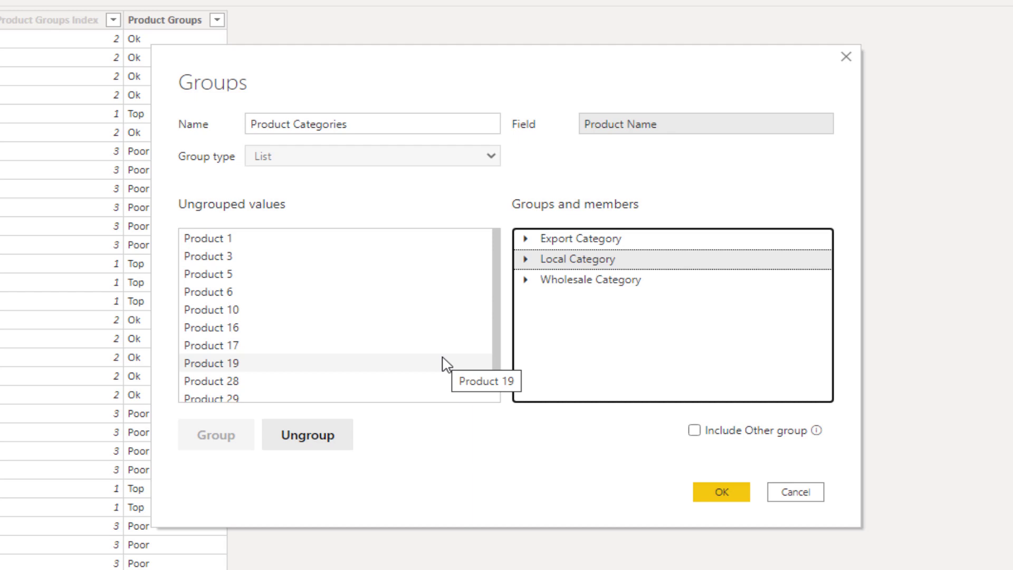
click(696, 431)
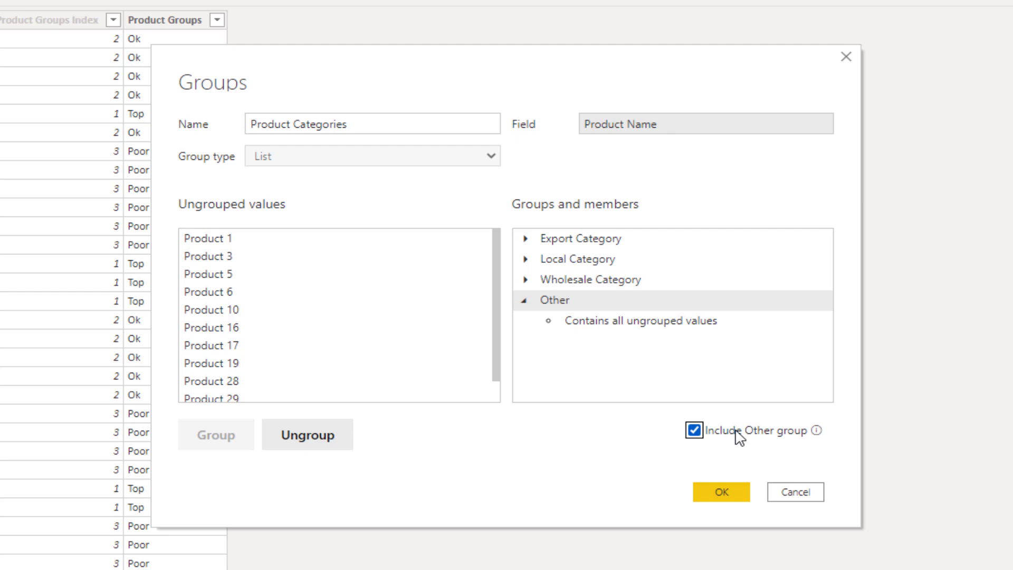
click(526, 300)
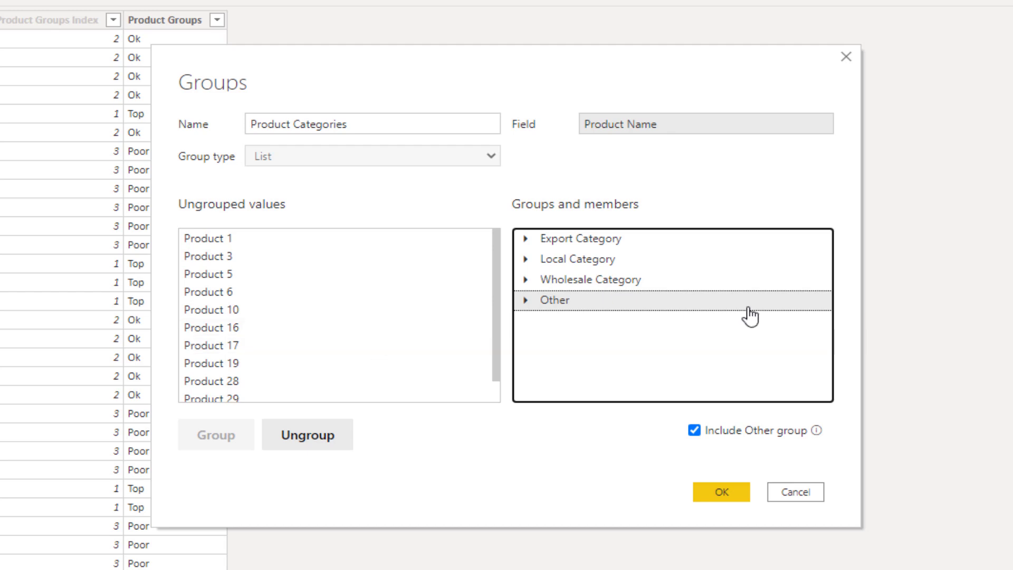
click(719, 499)
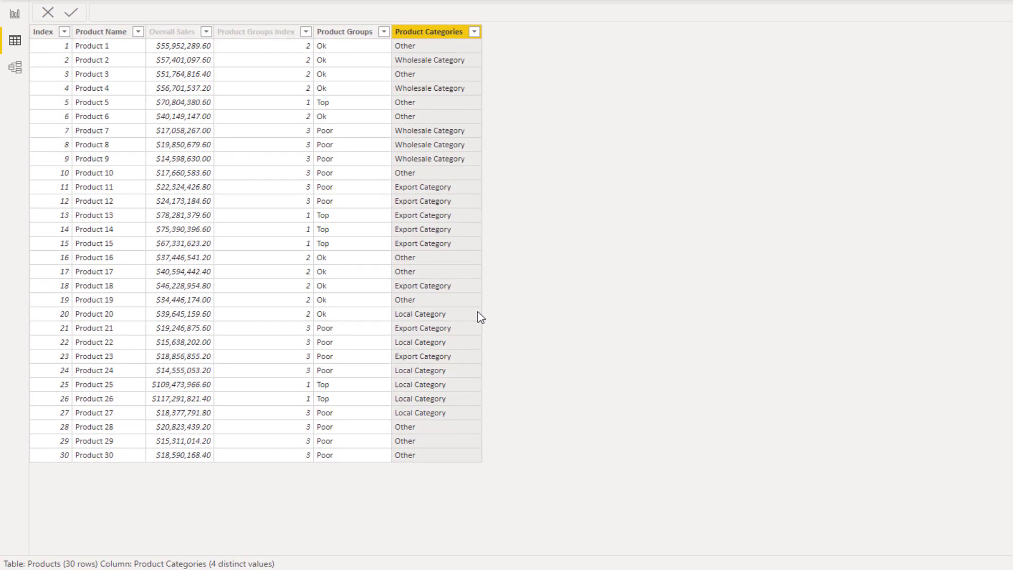
On report Page 1, delete the sales table and both donut charts, leaving only the date slicer
click(15, 17)
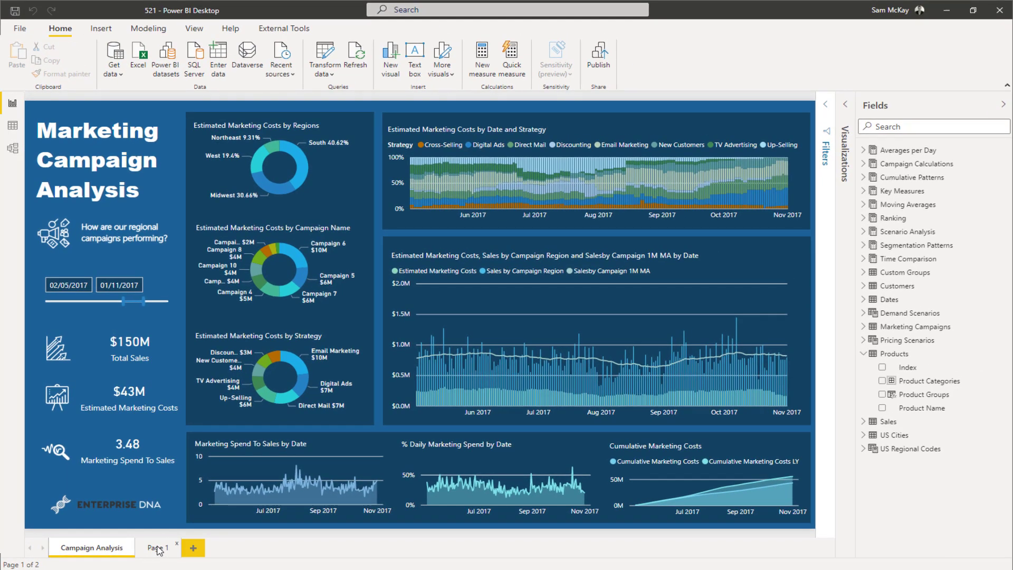
click(157, 548)
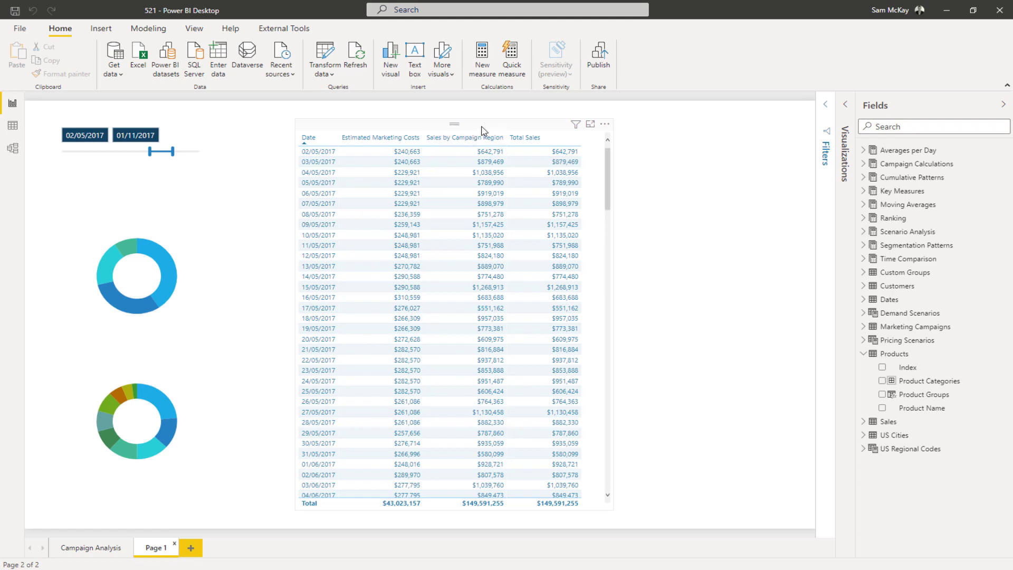
click(483, 129)
key(Delete)
click(137, 211)
key(Delete)
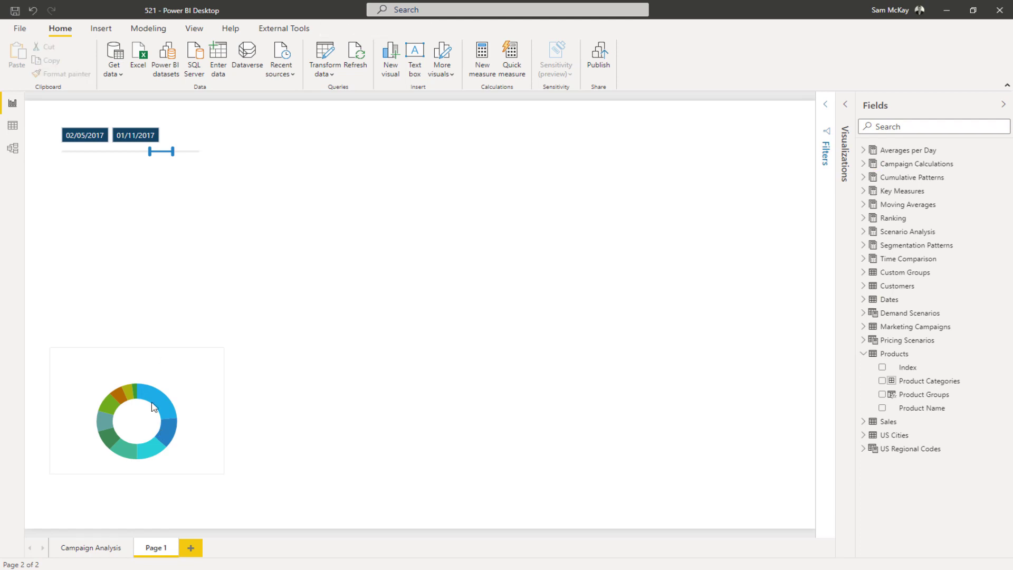
key(Delete)
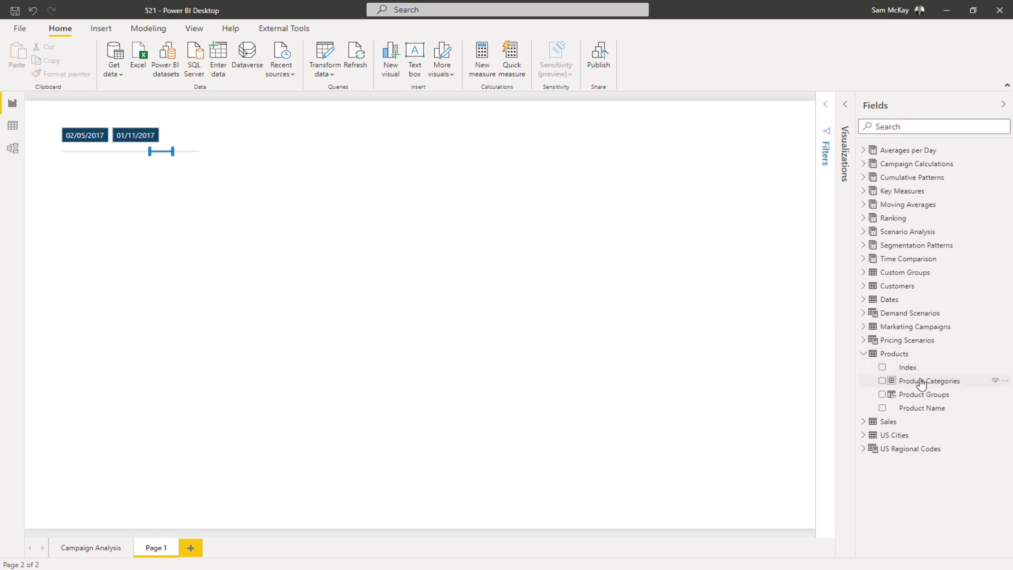
Add a table of Product Categories with the Total Sales measure to the report page
drag(920, 381, 402, 254)
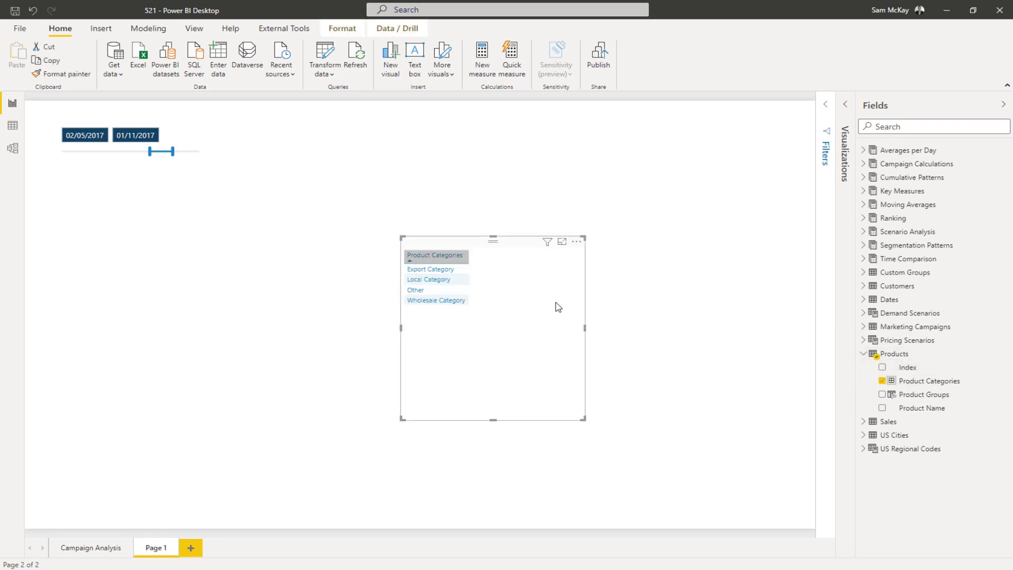
drag(520, 255, 397, 205)
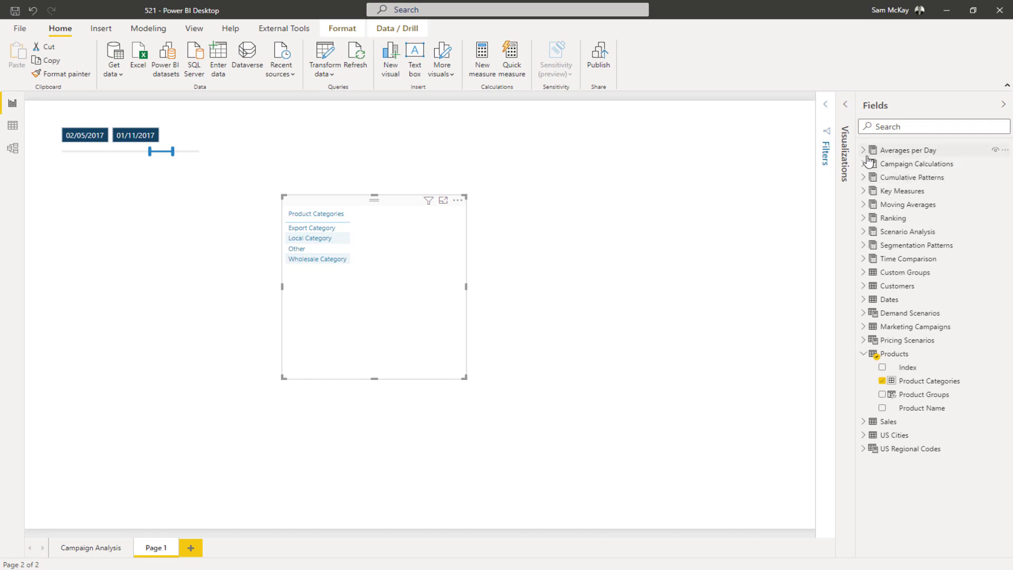
click(864, 191)
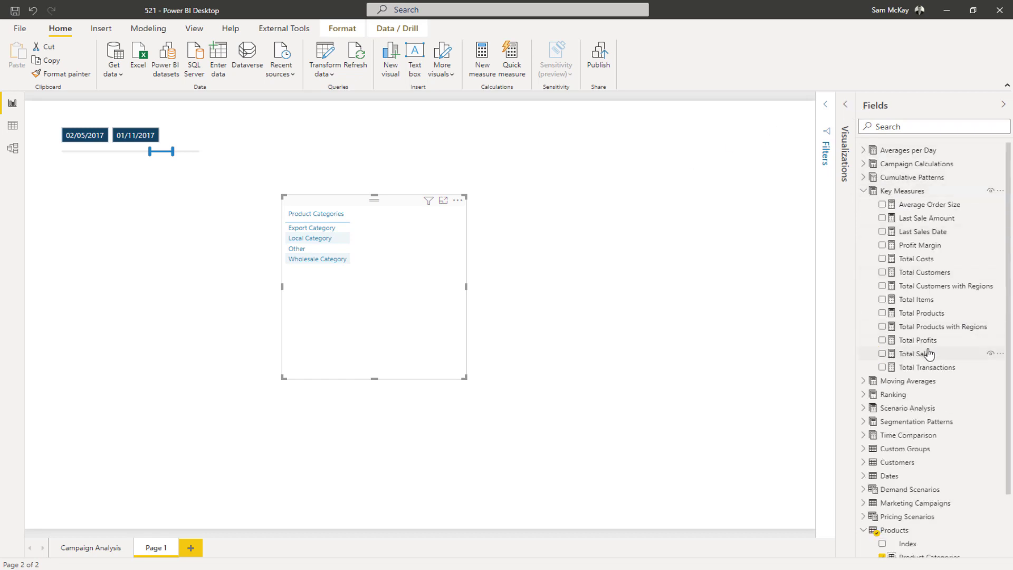
drag(915, 354, 390, 275)
Convert the Product Categories table to a donut chart, enlarge it moderately and place it beside the date slicer
click(846, 104)
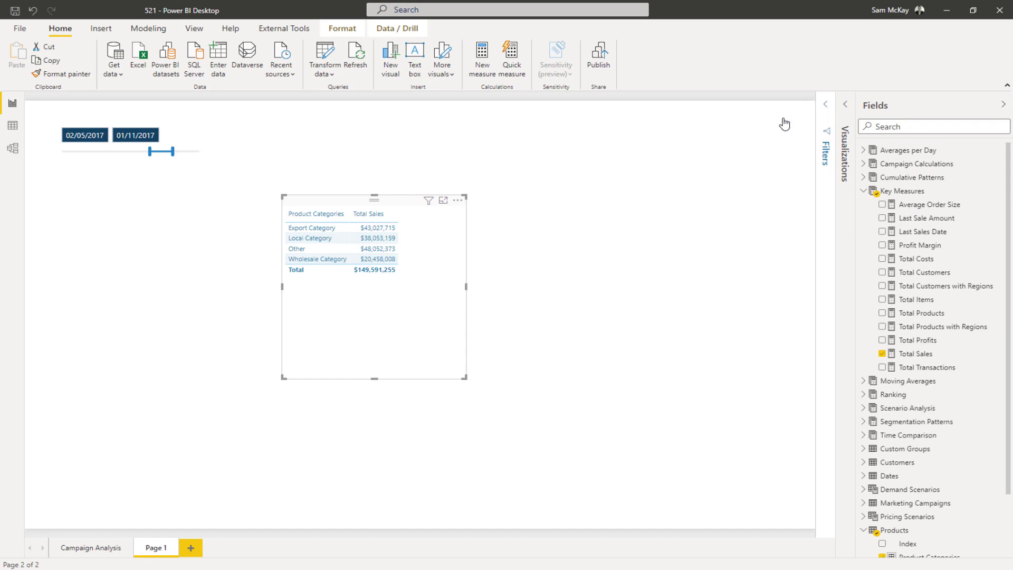
click(822, 152)
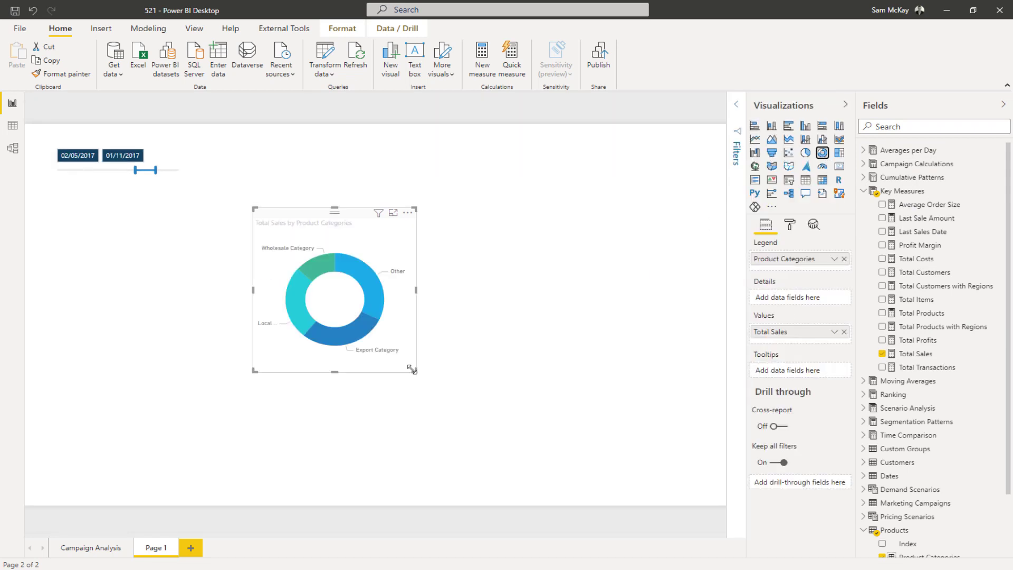
drag(416, 371, 549, 430)
drag(380, 212, 323, 150)
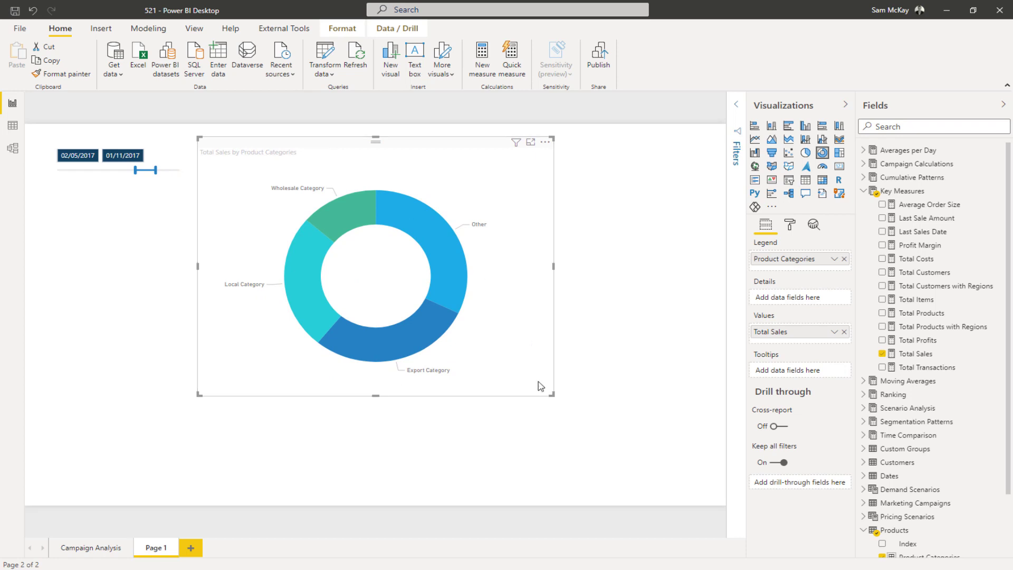
drag(552, 393, 499, 354)
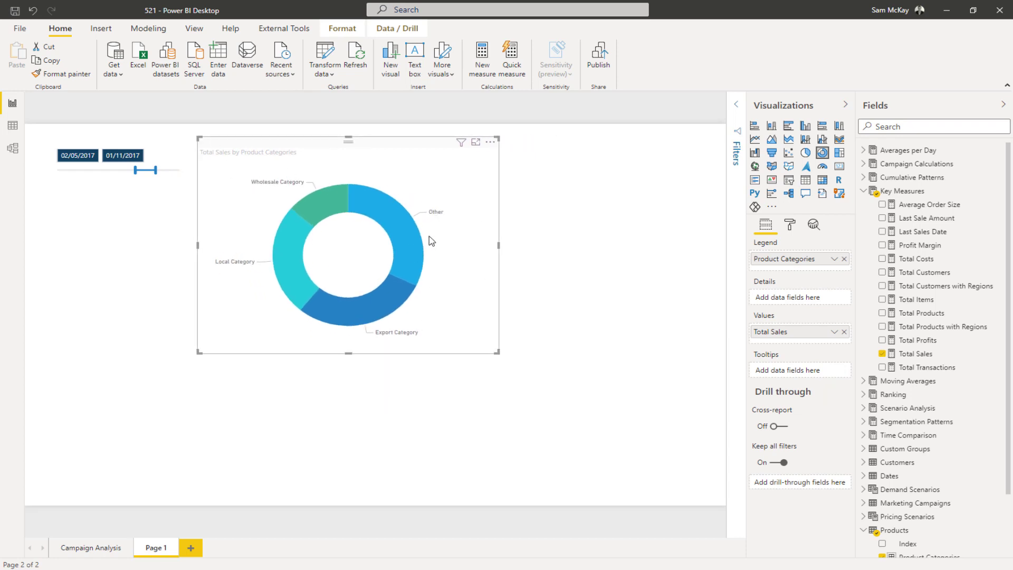
drag(497, 351, 441, 307)
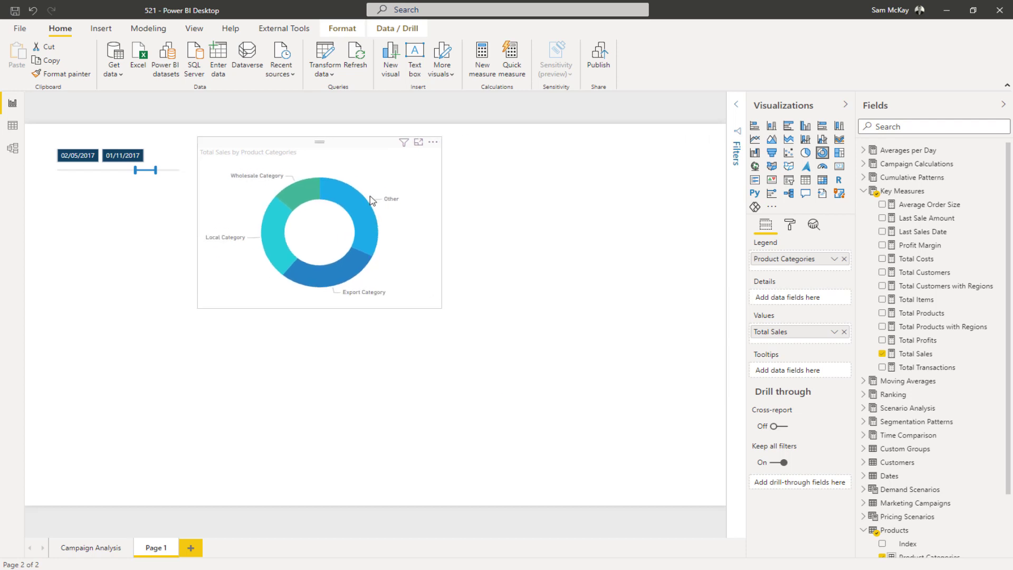
Duplicate the Product Categories donut chart and place the copy directly beneath the original
key(ctrl+c)
key(ctrl+v)
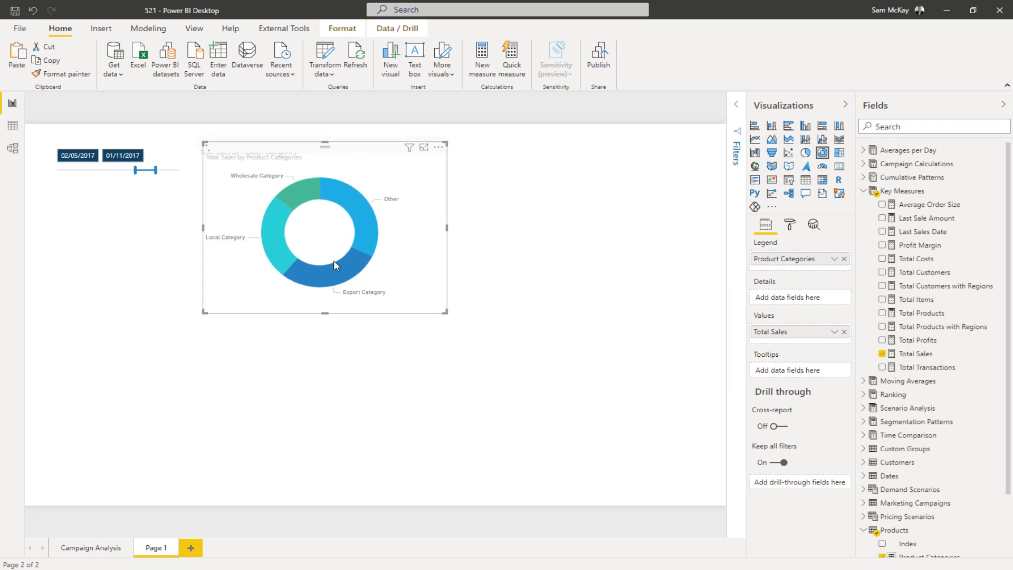
drag(346, 148, 342, 317)
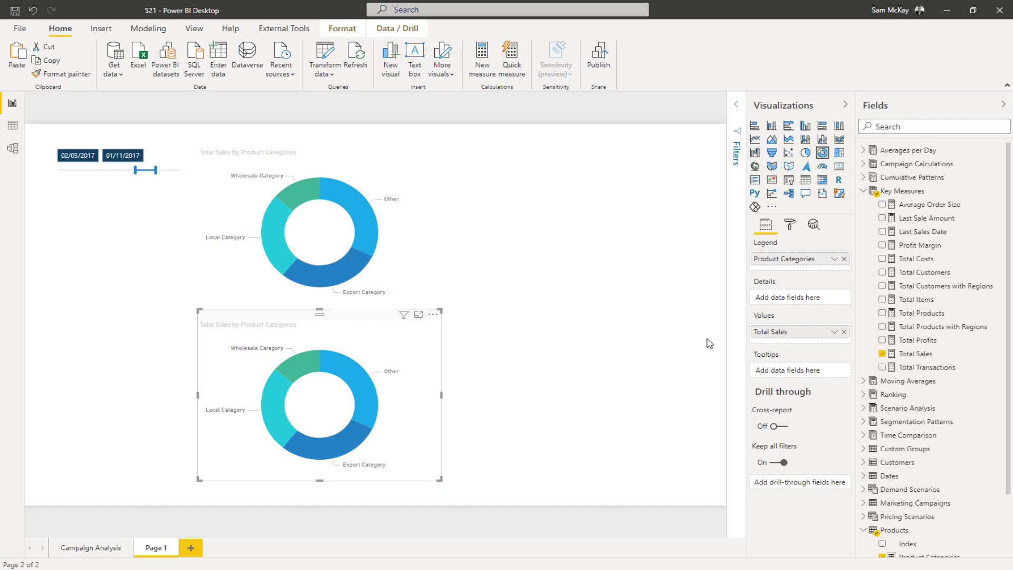
Replace Product Categories with Product Name as the legend of the duplicated donut chart
scroll(945, 460, down, 3)
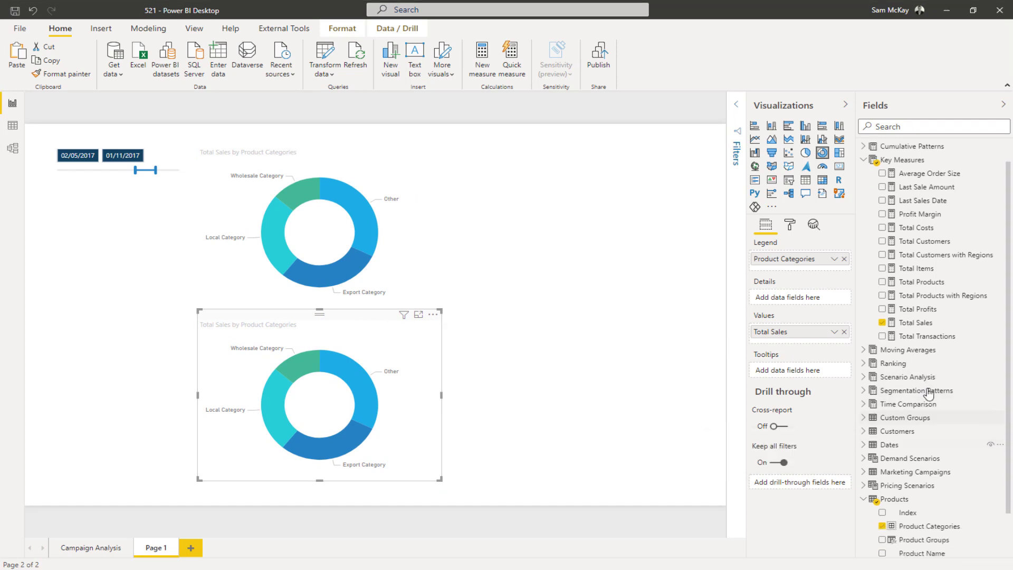
scroll(908, 316, up, 3)
click(863, 192)
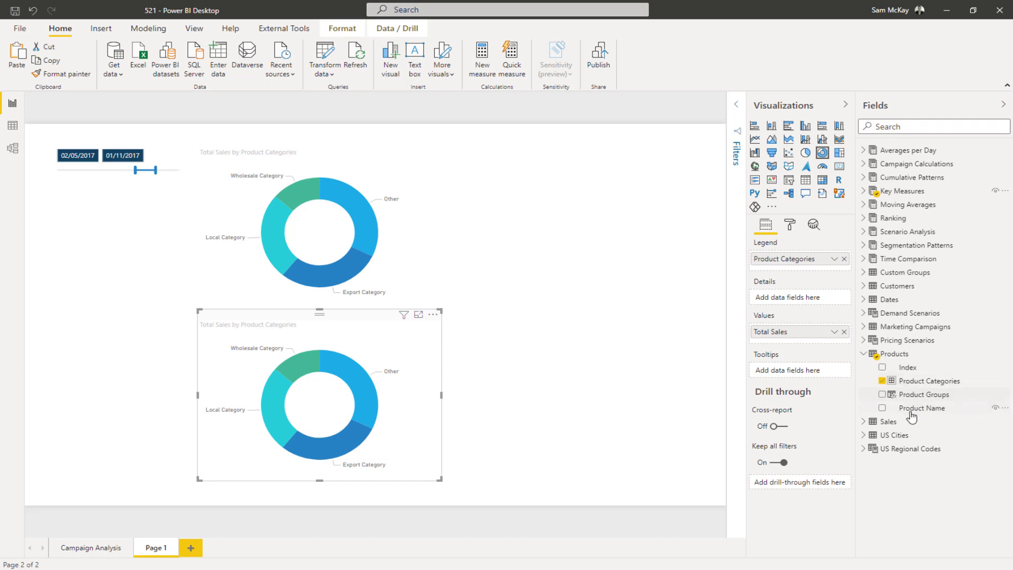
drag(916, 409, 802, 270)
drag(802, 267, 802, 270)
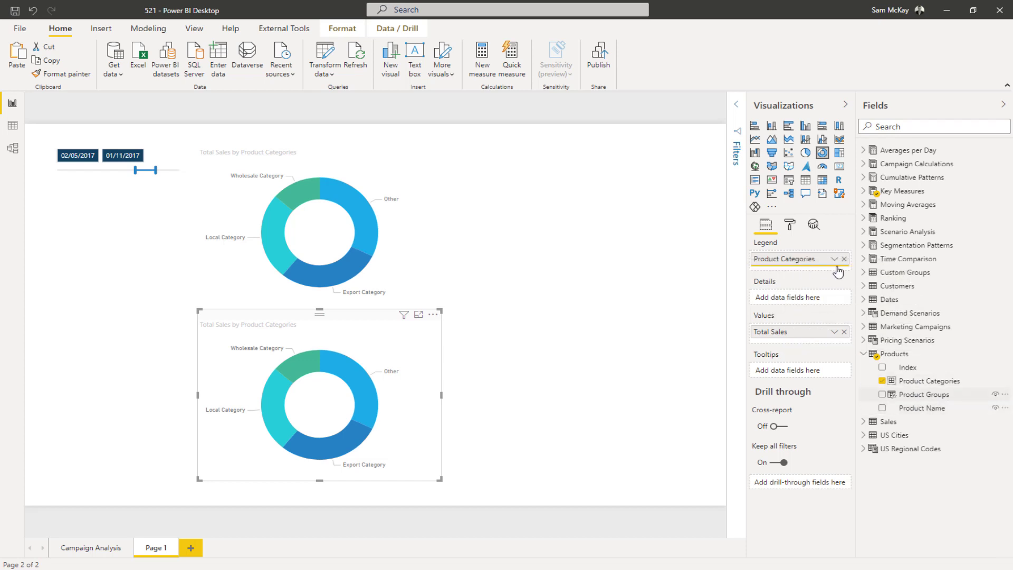
click(844, 259)
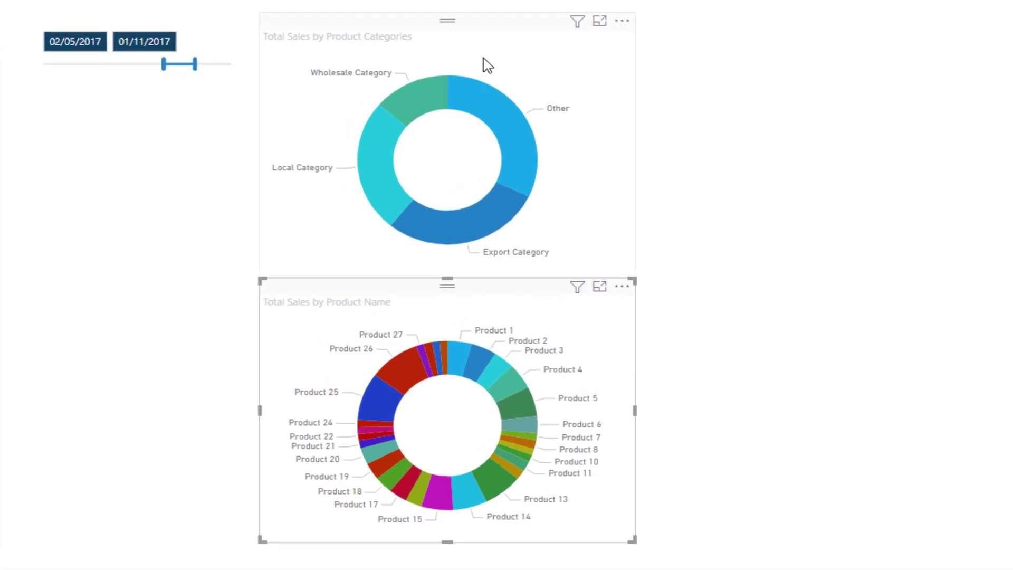
Change the Product Name donut to a stacked bar chart and sort it by Total Sales
mouse_move(485, 100)
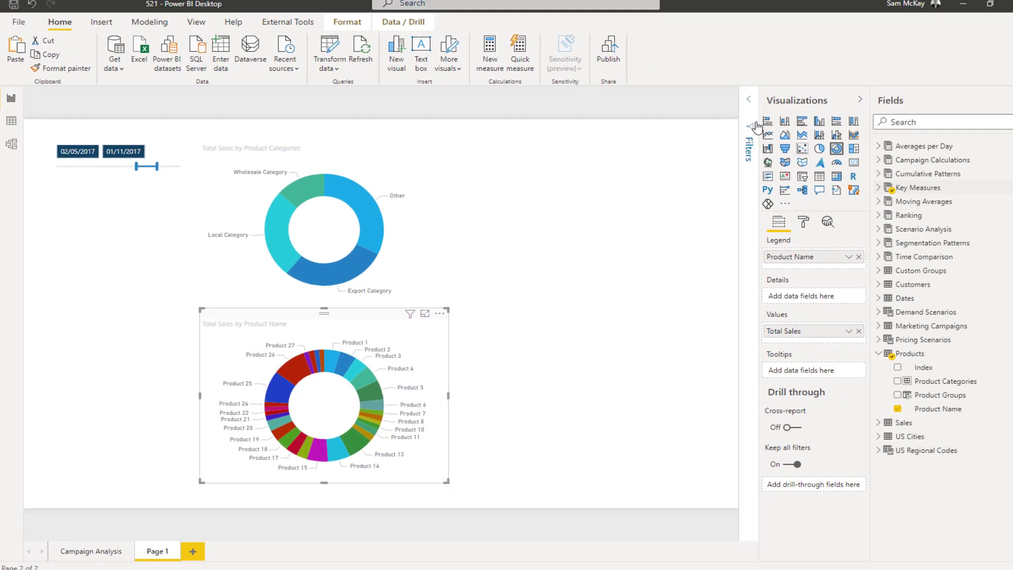
click(755, 126)
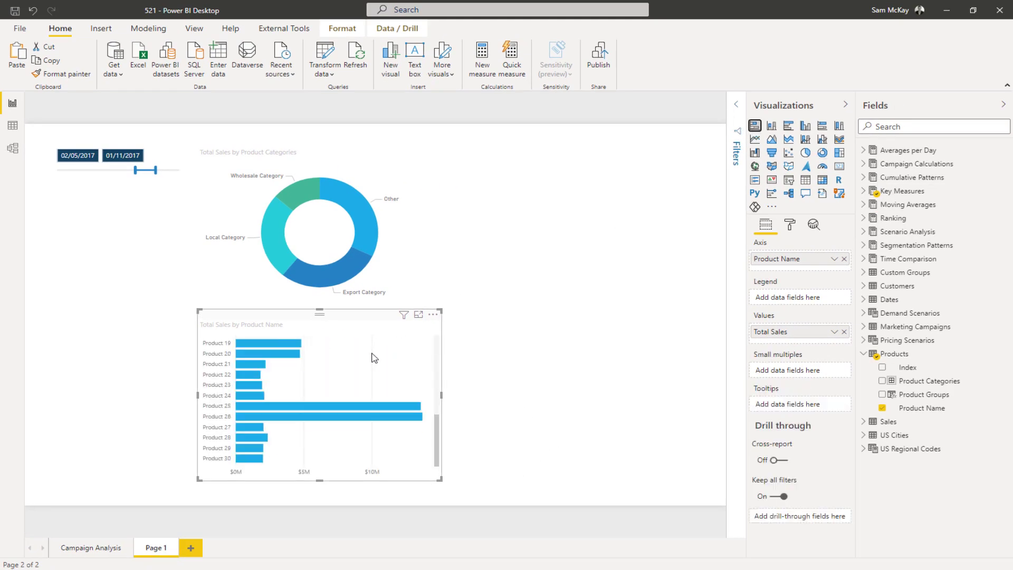
click(434, 317)
mouse_move(475, 408)
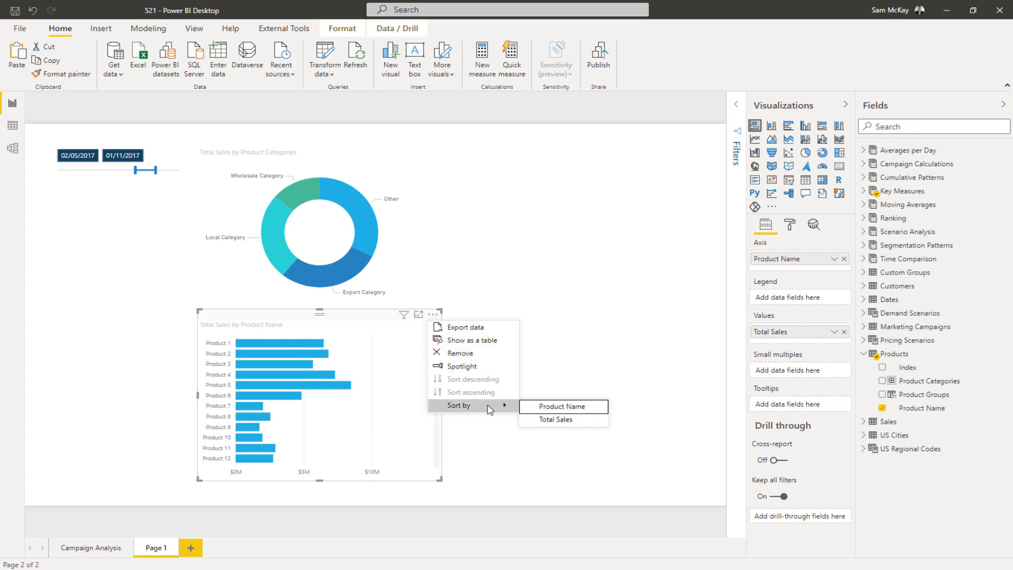
click(554, 420)
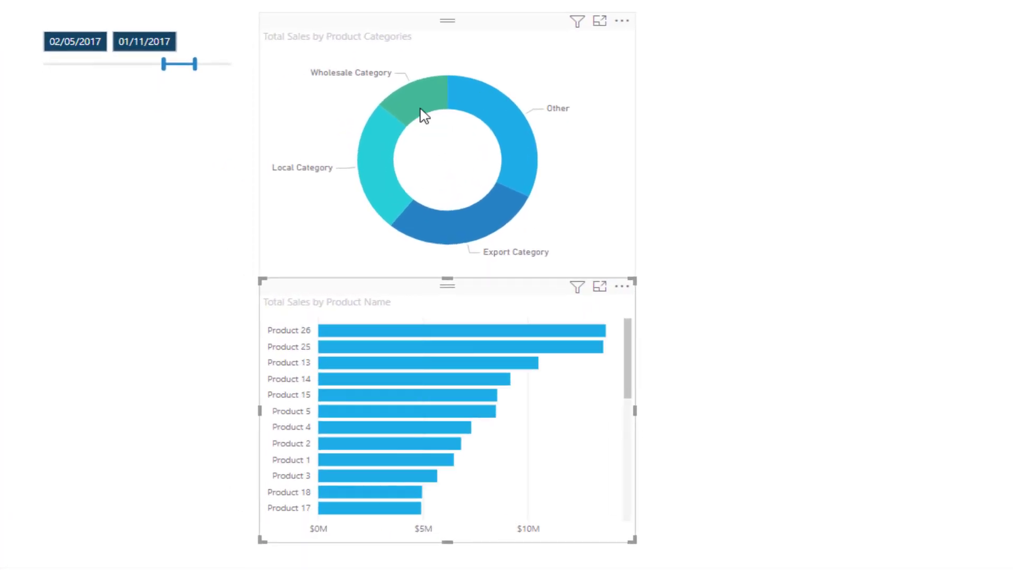
Cross-highlight the product bar chart by the Wholesale, Local, Export and Other categories in turn
click(410, 98)
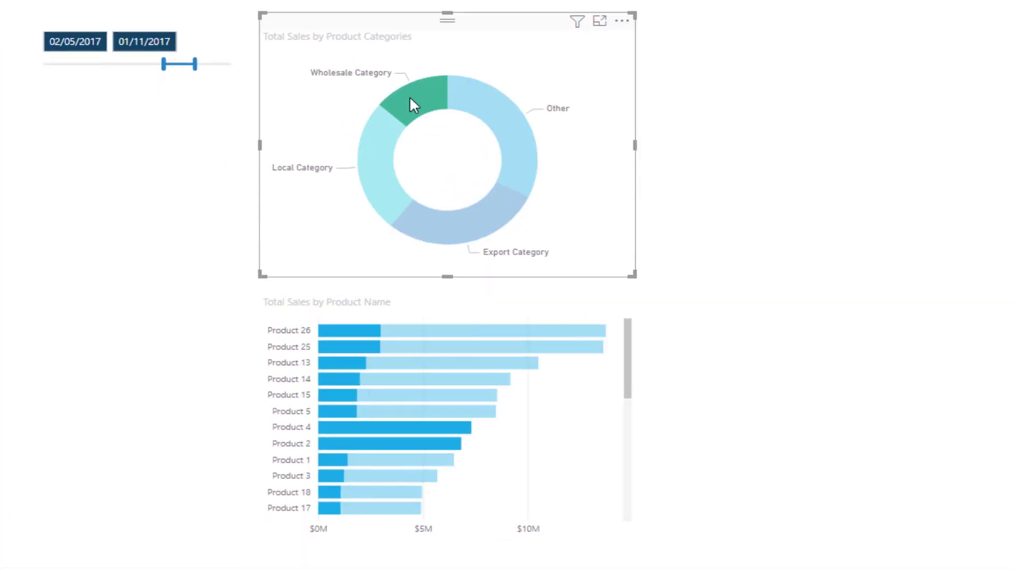
click(362, 169)
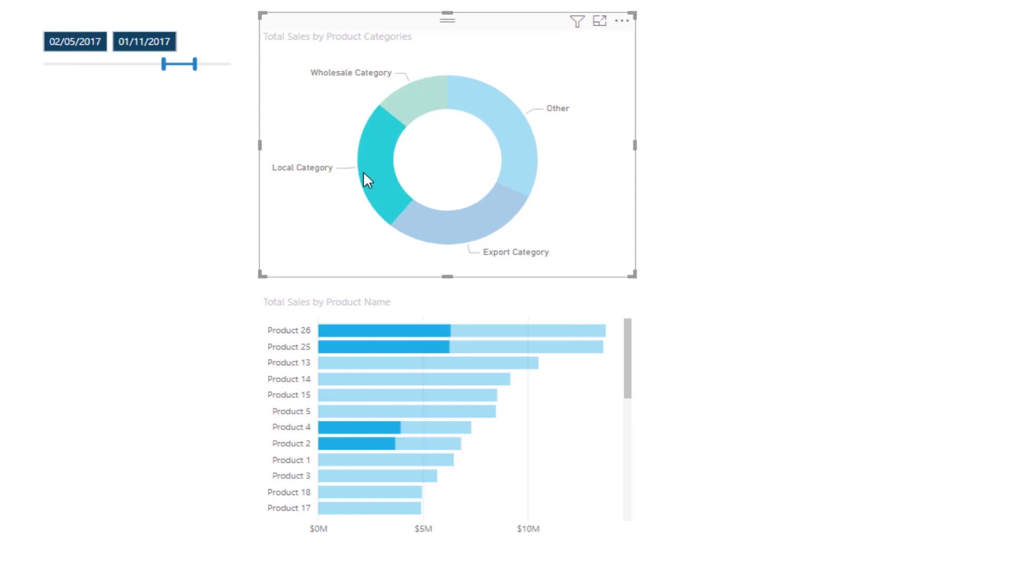
click(473, 232)
click(520, 180)
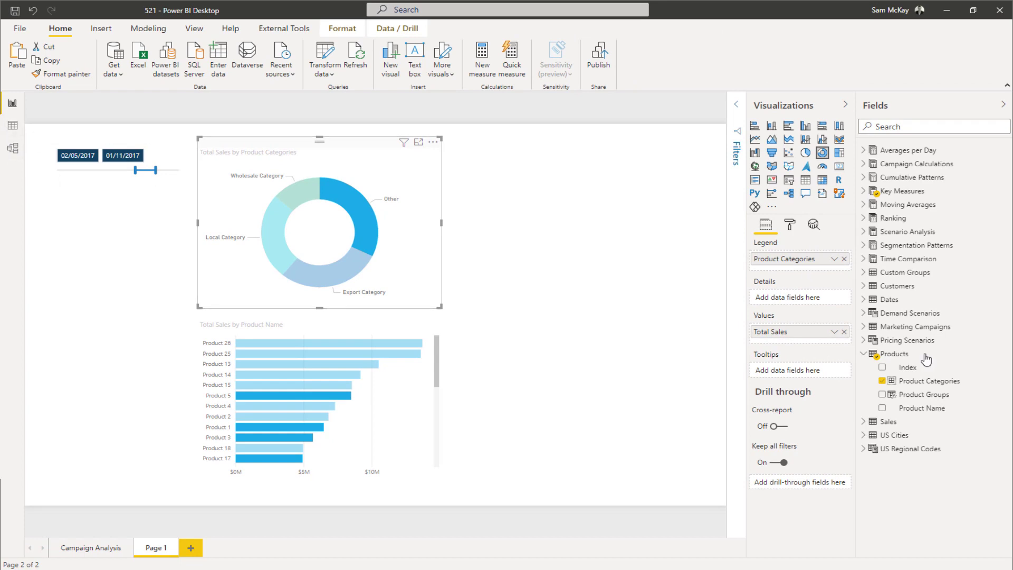
Open the Product Categories grouping for editing and collapse its Other group
right_click(1007, 385)
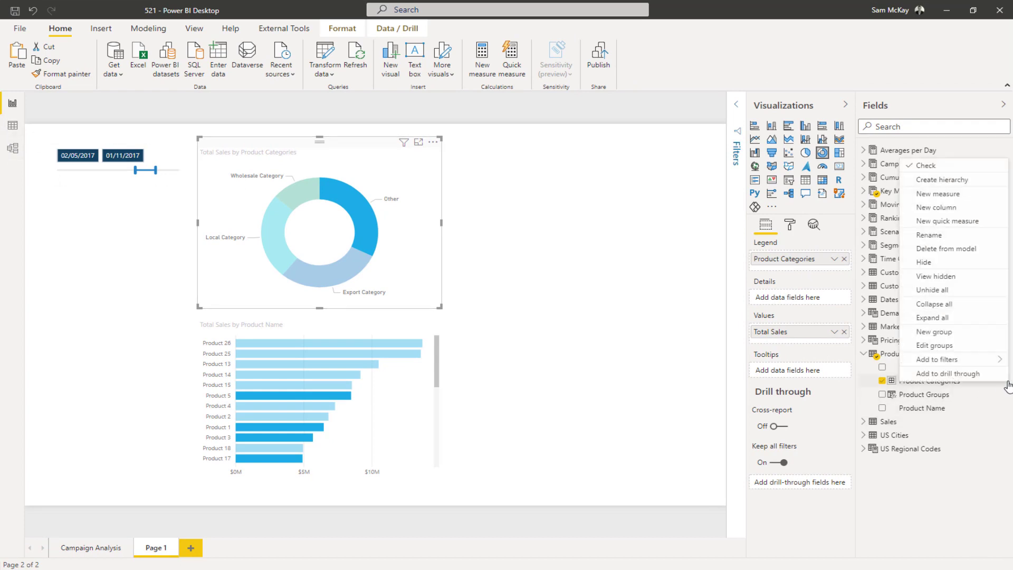
click(957, 350)
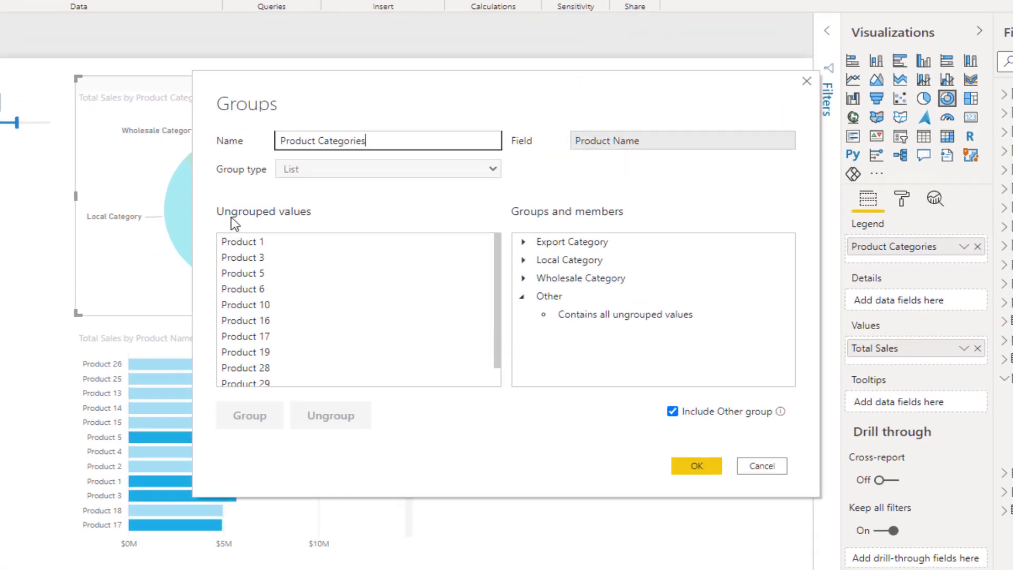
click(522, 296)
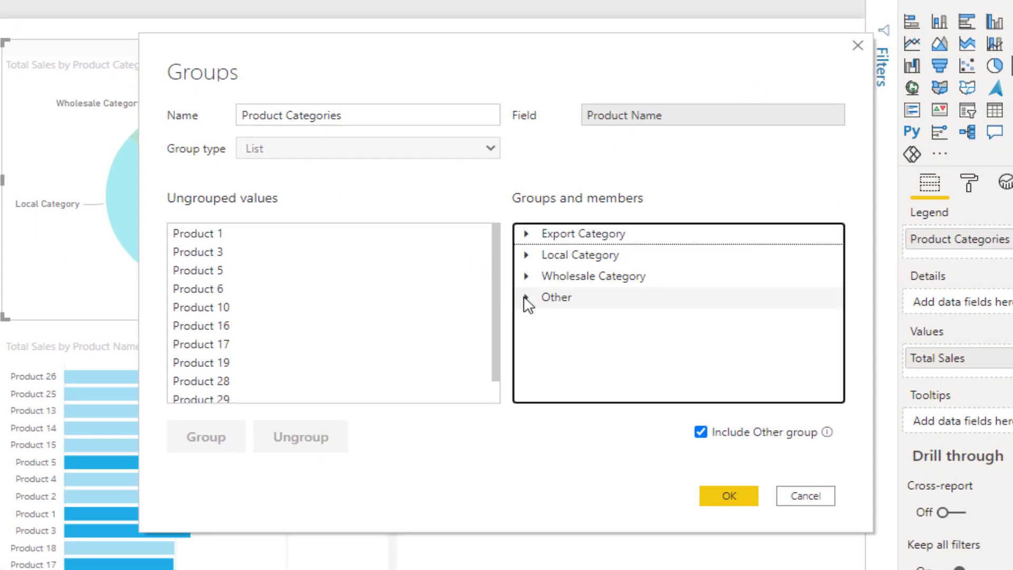
key(shift+Tab)
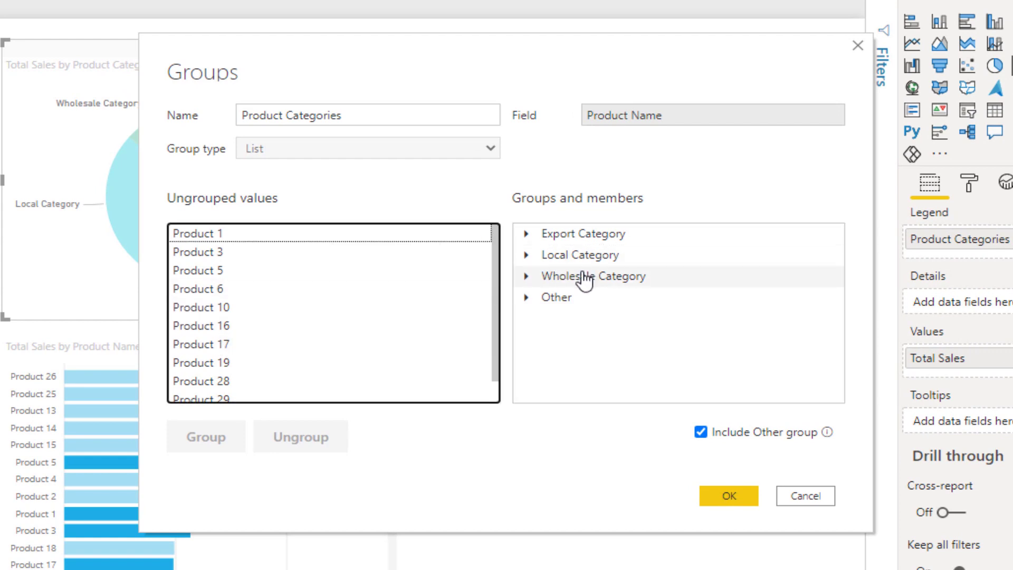
Add Products 6, 10 and 16 to the existing Local Category group, and collapse that group
click(260, 290)
drag(264, 315, 262, 326)
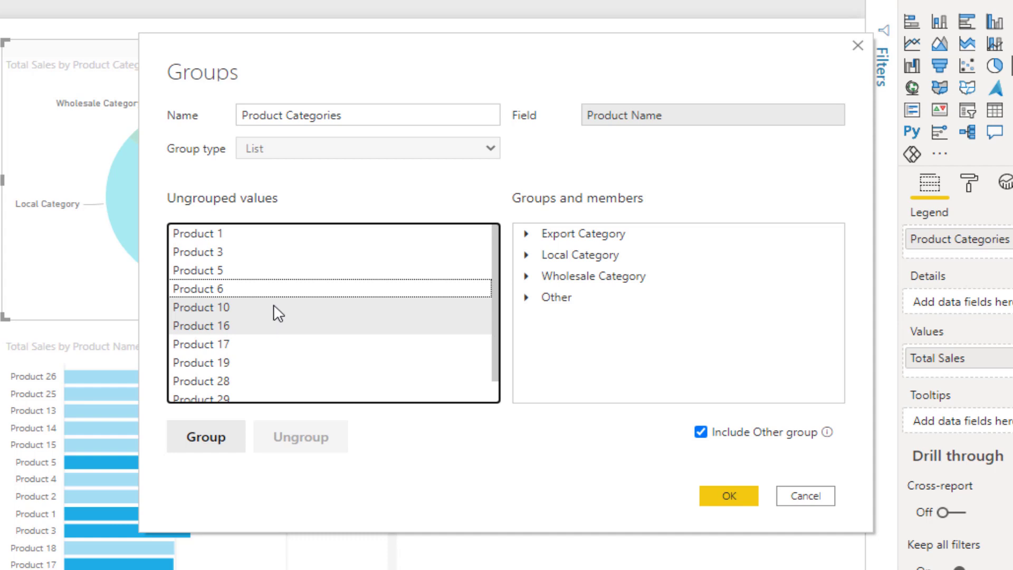
ctrl+click(285, 289)
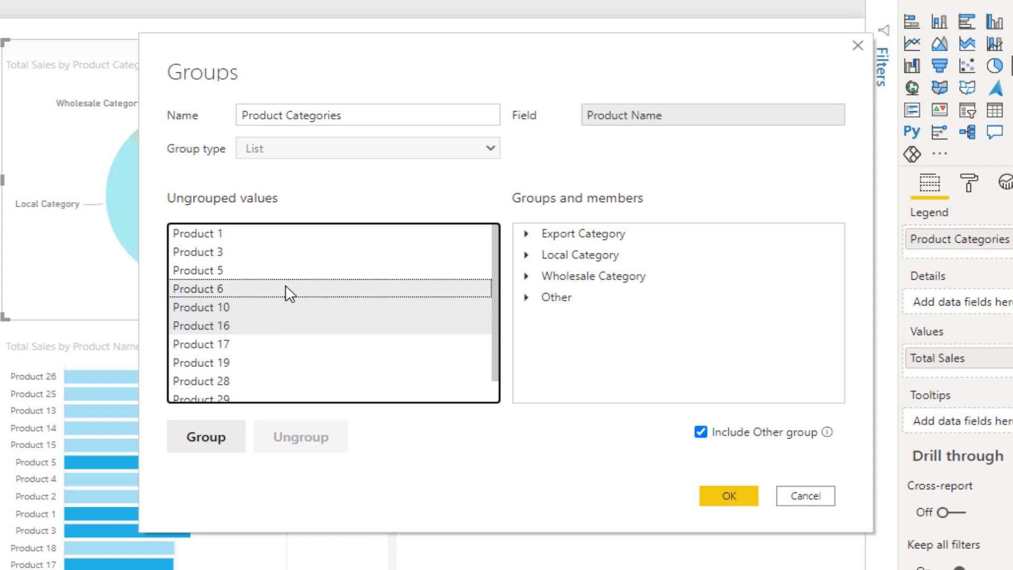
click(598, 267)
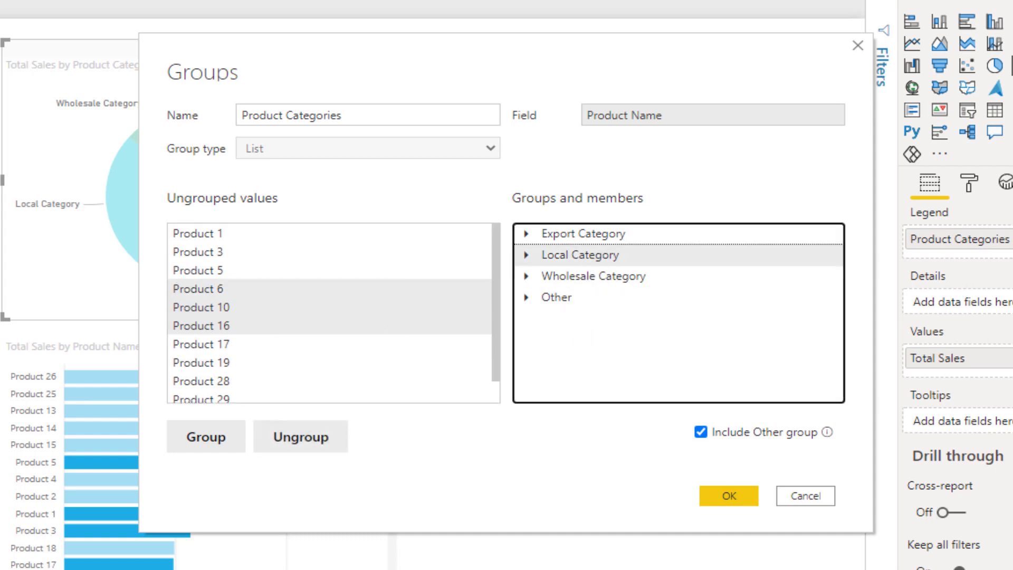
click(598, 266)
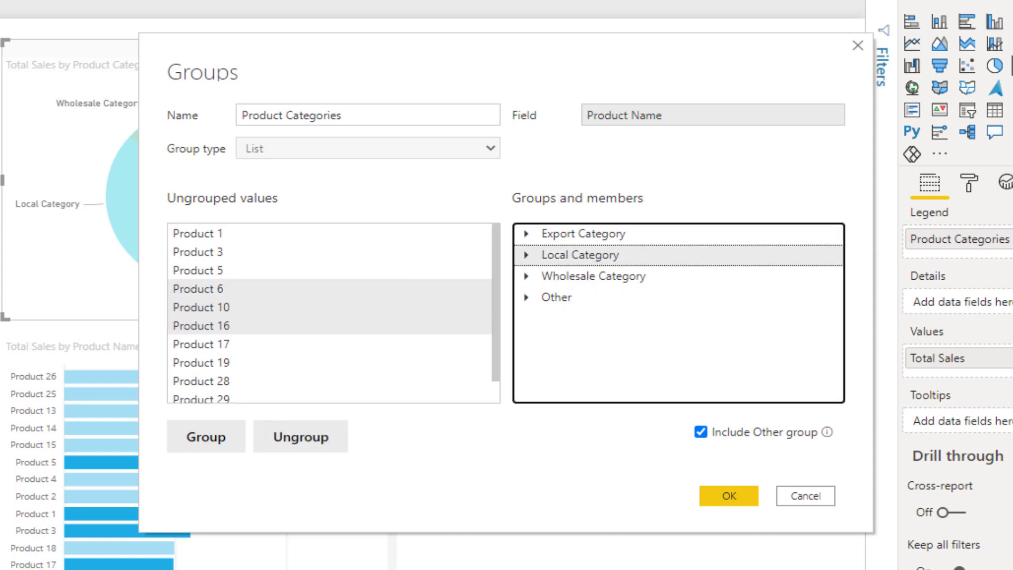
click(226, 446)
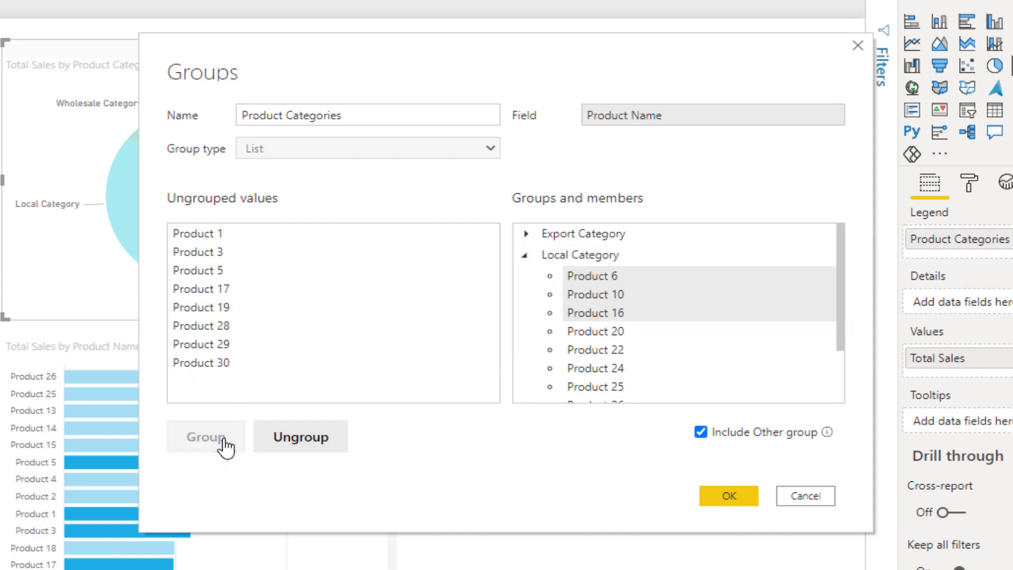
click(525, 256)
Select Products 17, 19, 28 and 29 along with Wholesale Category, and apply the Product Categories grouping changes
click(209, 288)
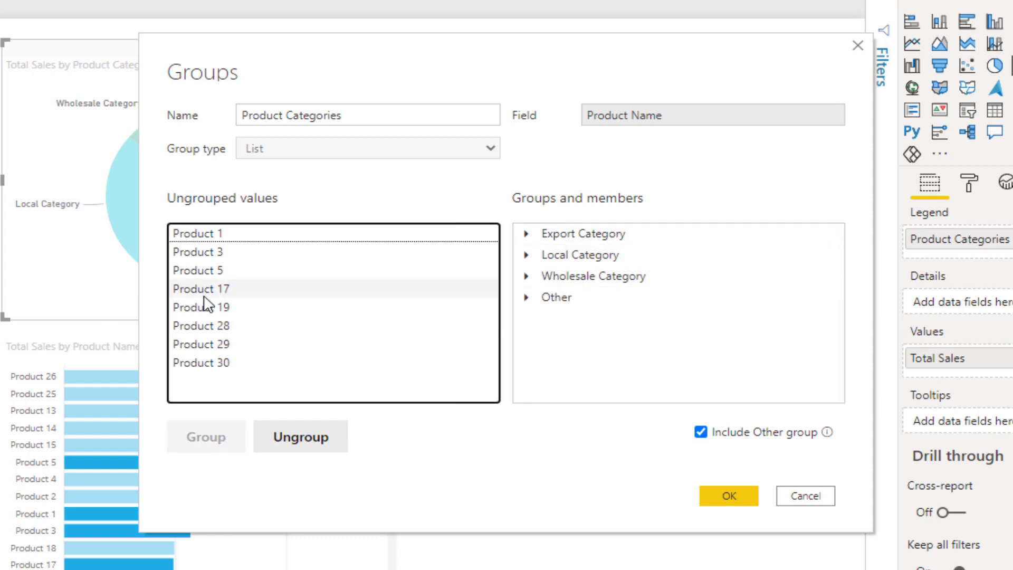
shift+click(232, 346)
click(578, 278)
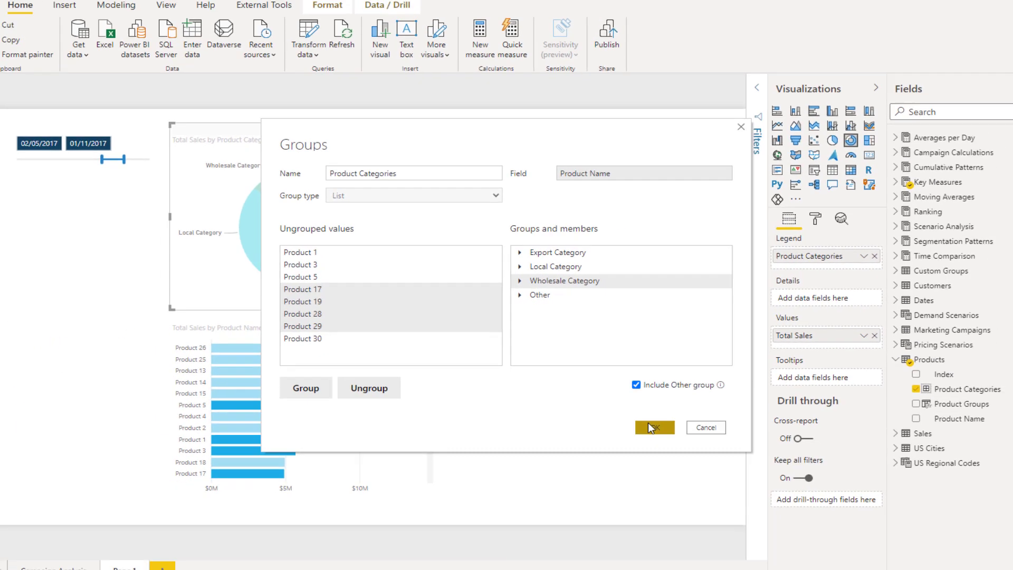
click(722, 498)
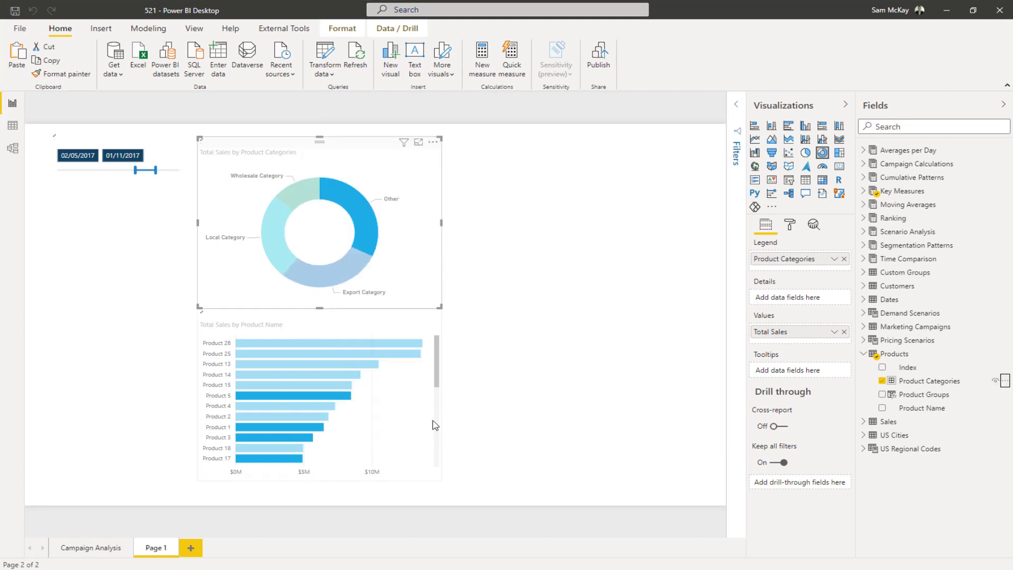
Reopen the Product Categories grouping to add Products 17, 19 and 28 to Wholesale Category, apply it, and clear the category donut's highlight
click(1006, 381)
click(928, 344)
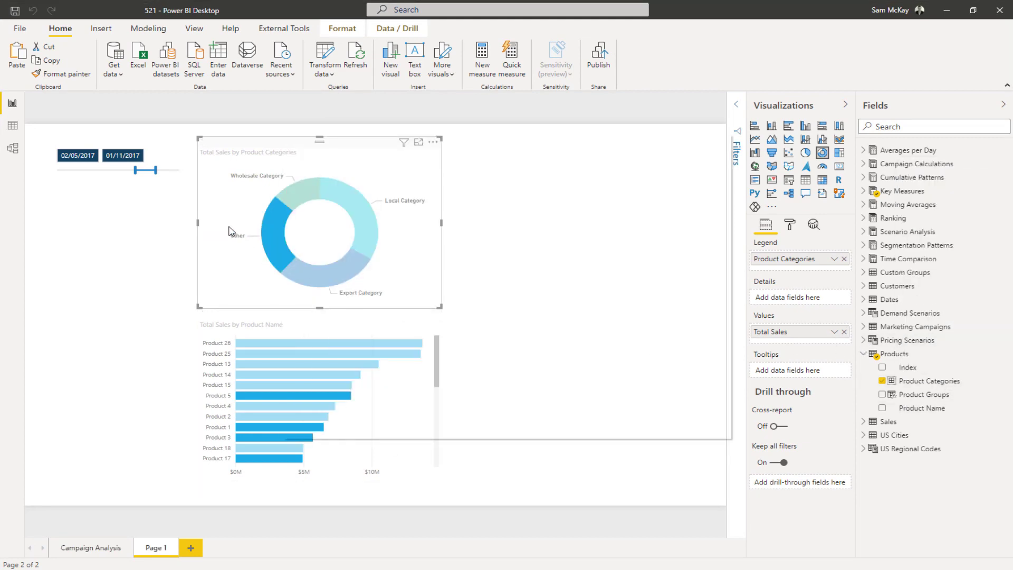
click(357, 293)
shift+click(403, 309)
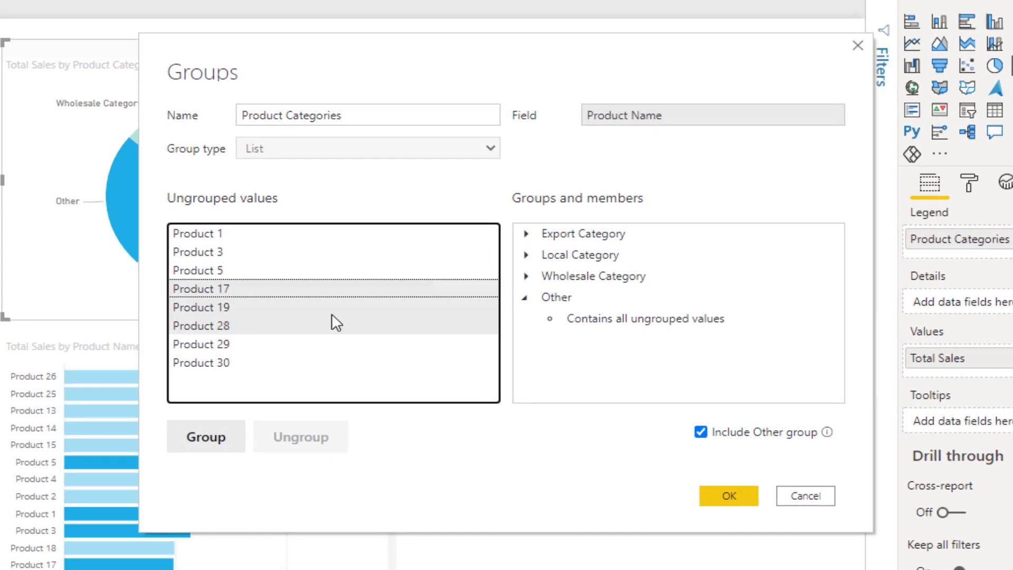
click(563, 279)
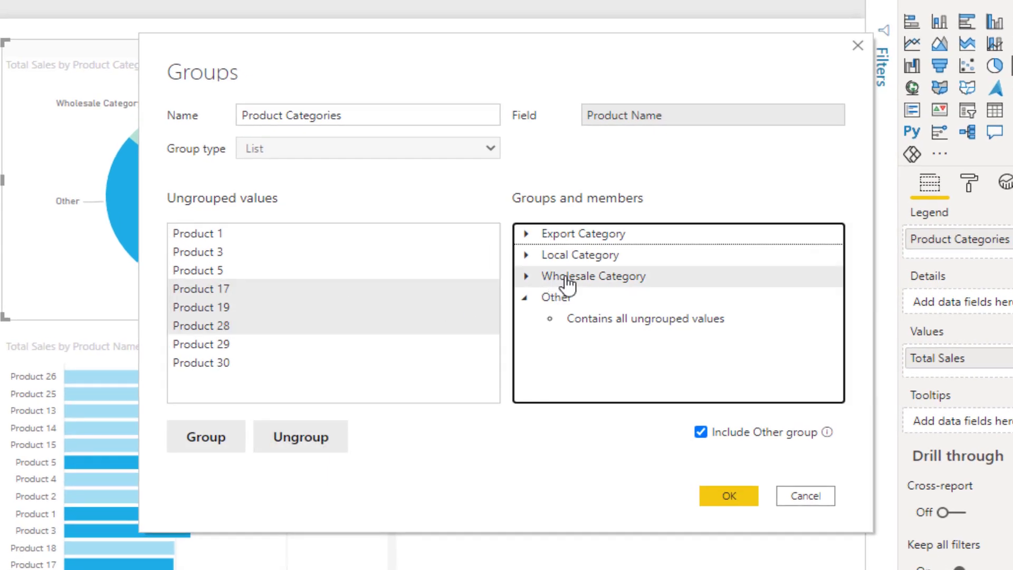
click(237, 436)
click(526, 277)
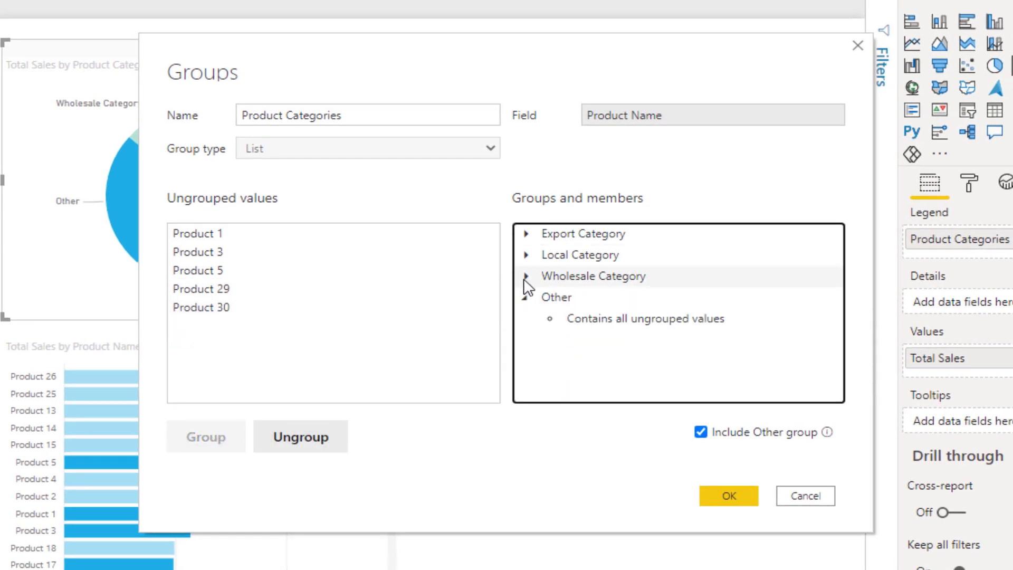
click(523, 297)
click(737, 491)
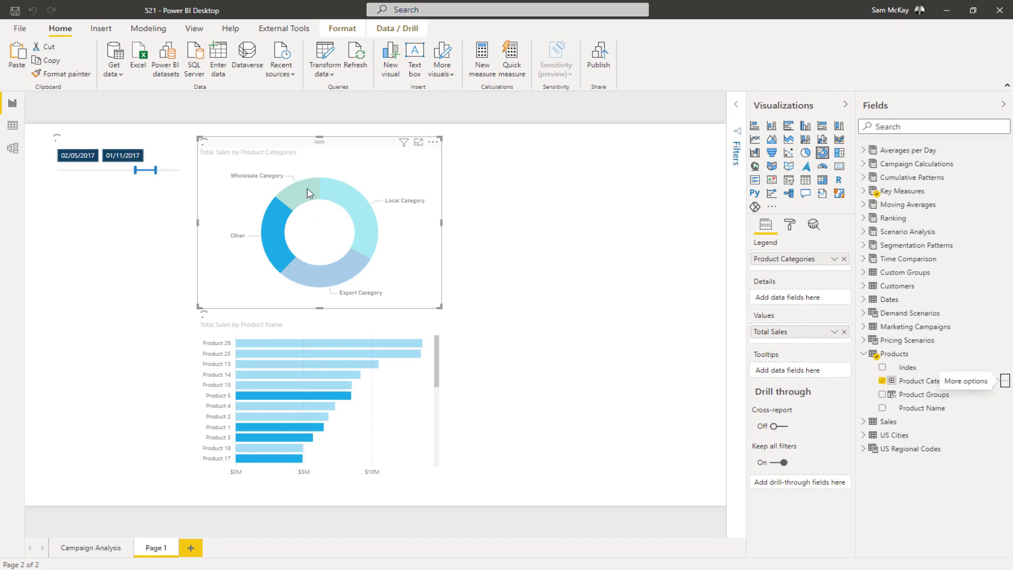
click(300, 190)
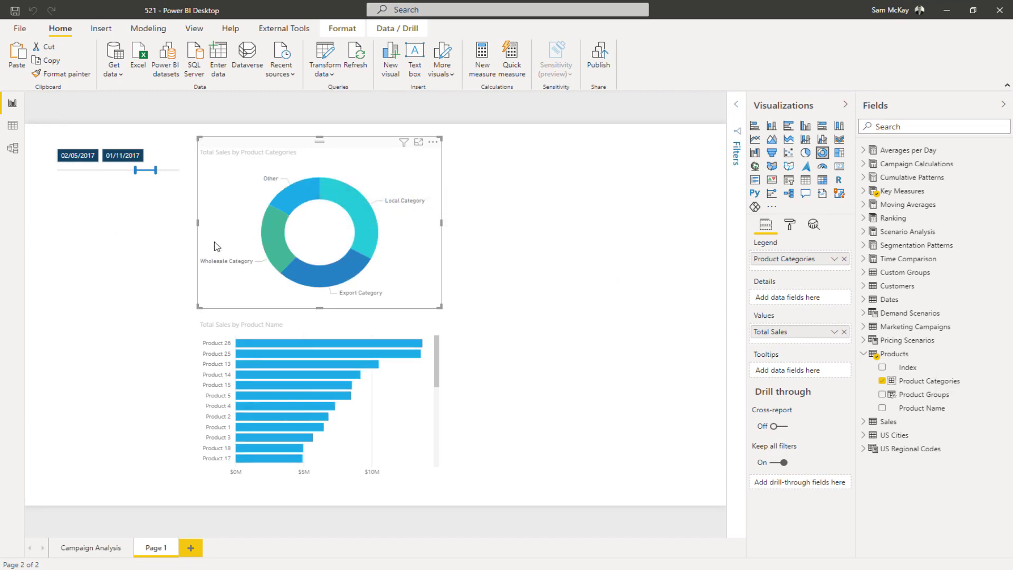
In the Products data table, start a new group based on the Product Categories column and name it Product Category Rollup
click(13, 125)
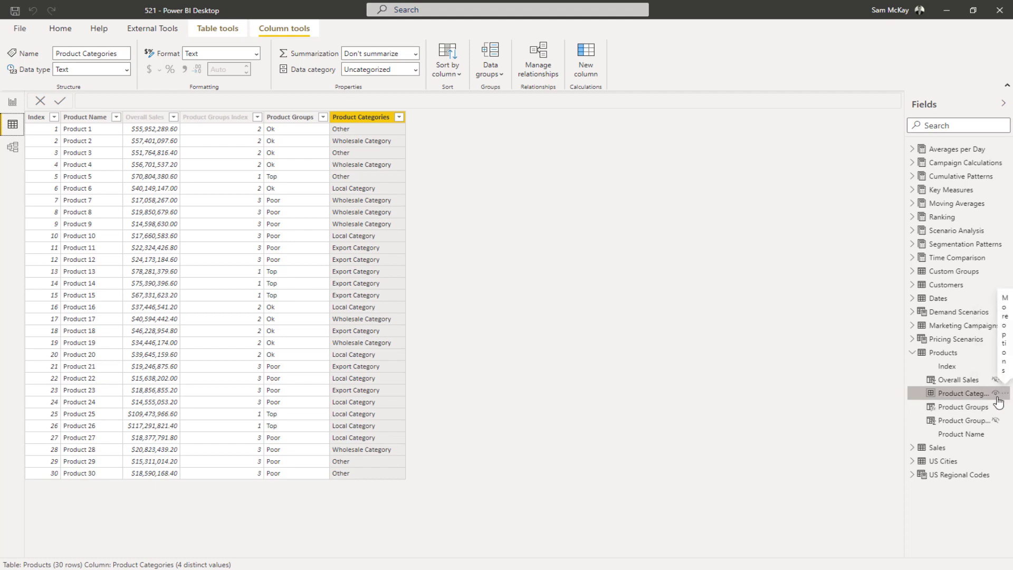
right_click(1003, 396)
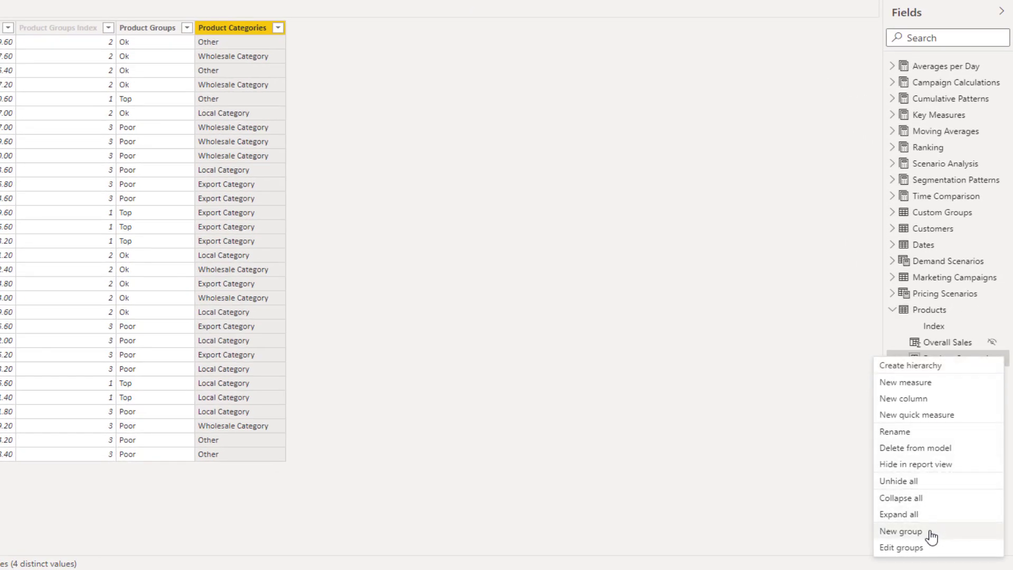
click(902, 531)
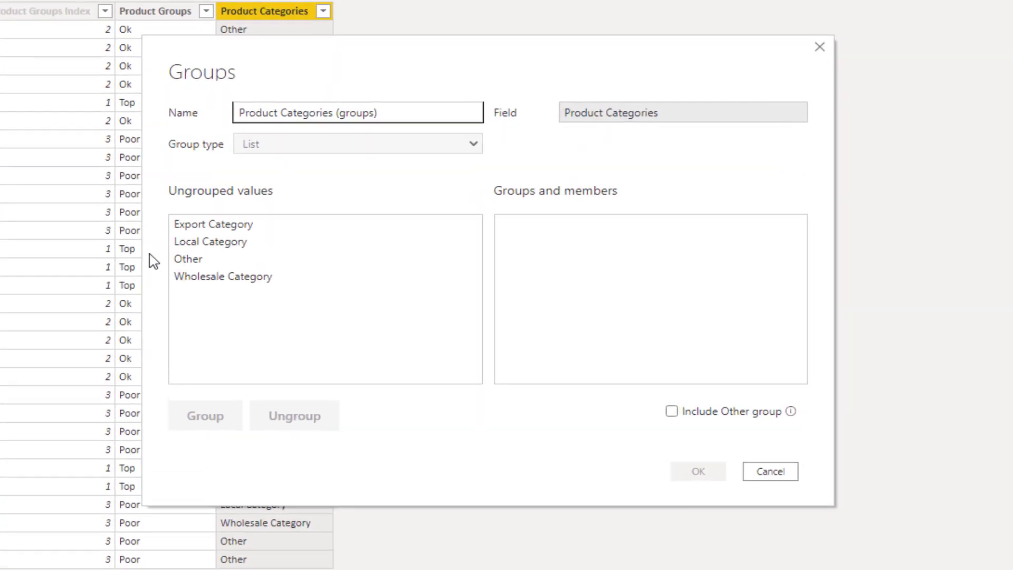
key(ctrl+shift+Left)
key(ctrl+shift+Left)
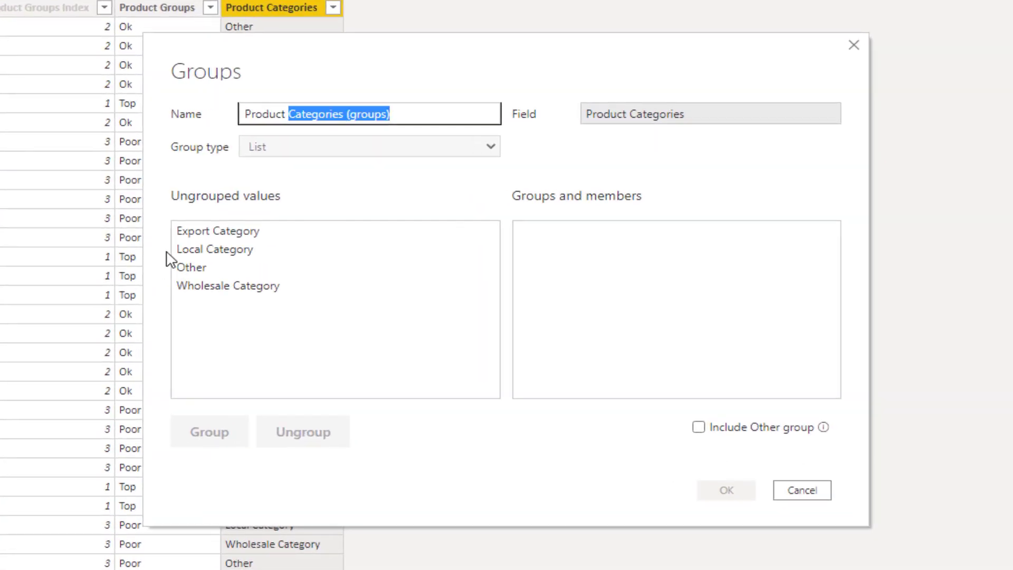
key(ctrl+shift+Left)
key(ctrl+shift+Right)
text(Ca)
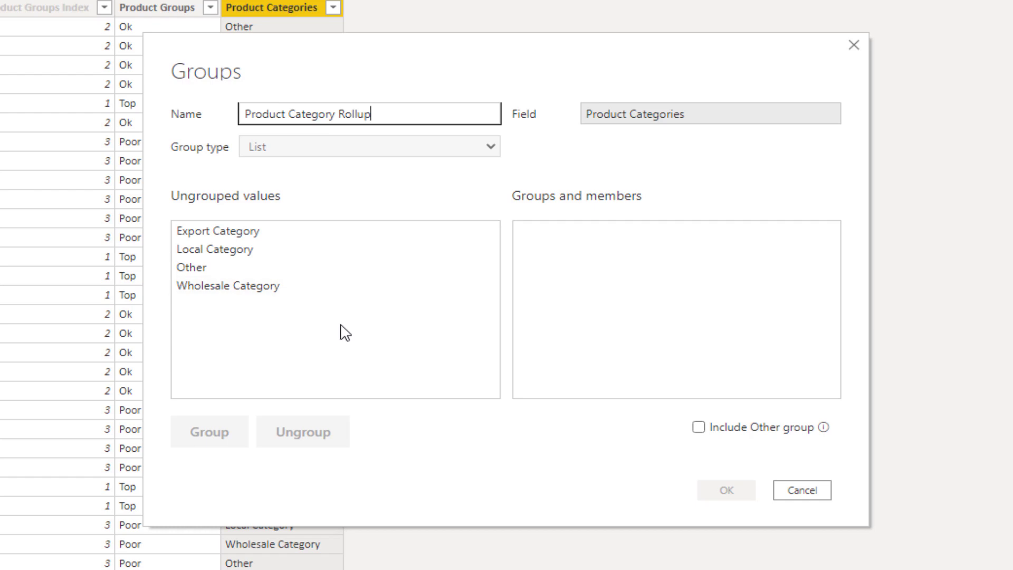
click(316, 342)
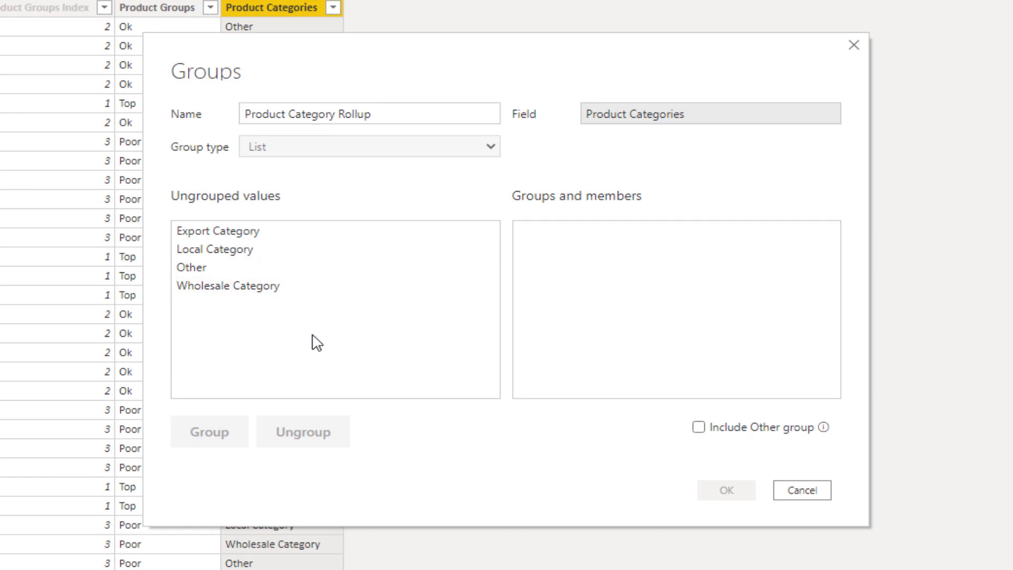
Group Export Category, Local Category and Wholesale Category under the name Main Categories, and collapse that group
drag(280, 256, 284, 276)
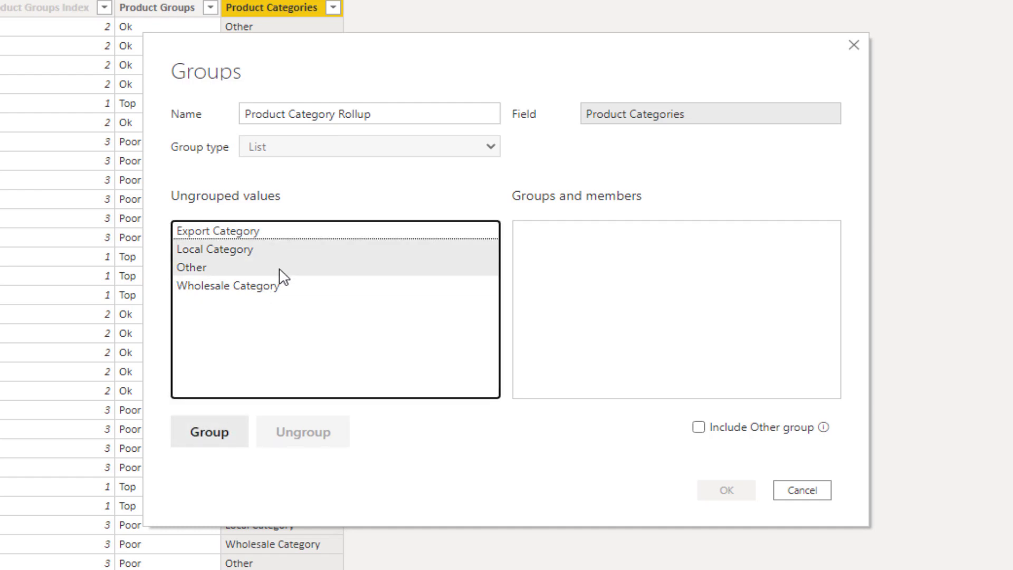
ctrl+click(292, 232)
ctrl+click(287, 265)
ctrl+click(287, 285)
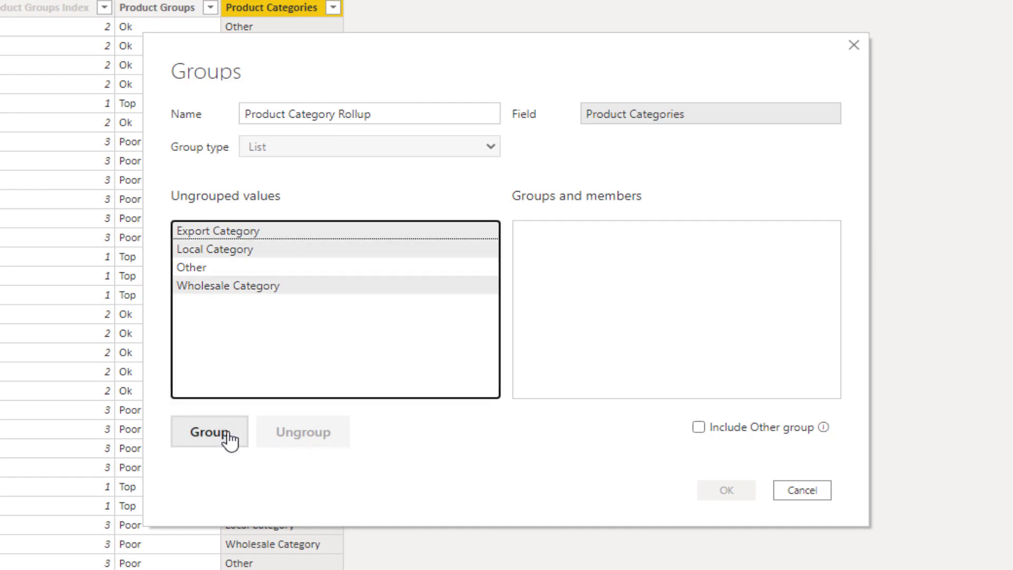
click(229, 438)
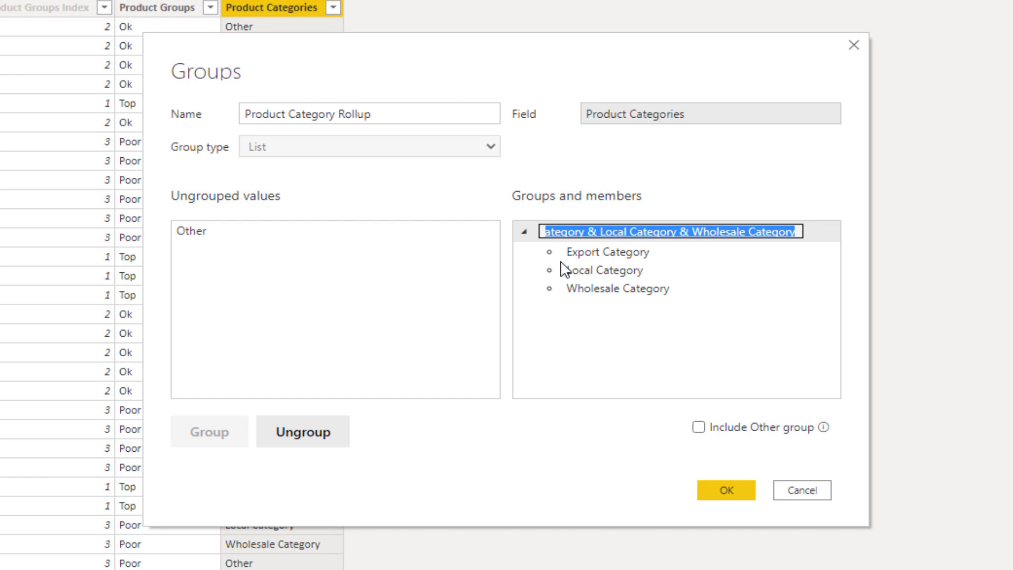
text(Ro)
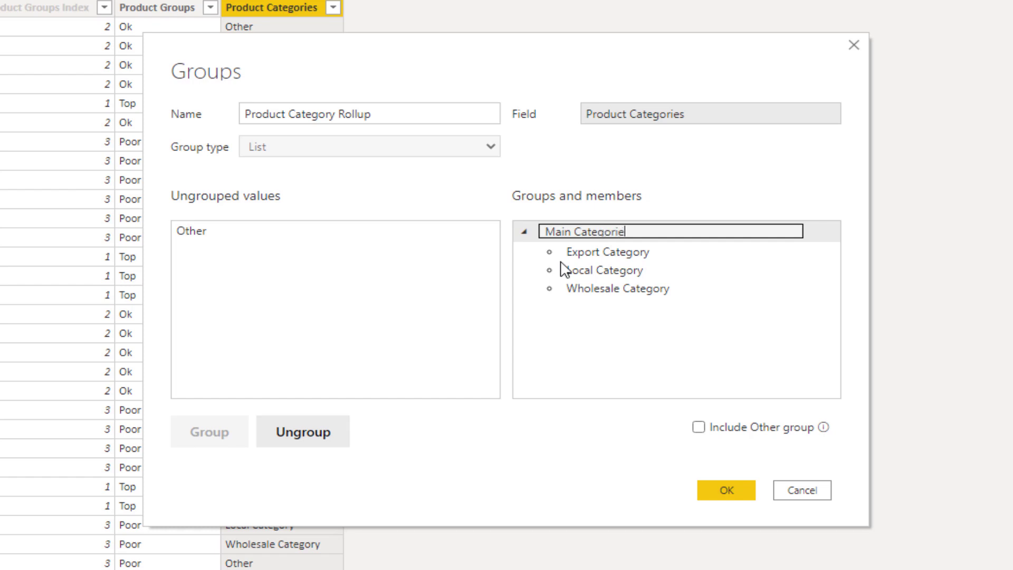
click(524, 232)
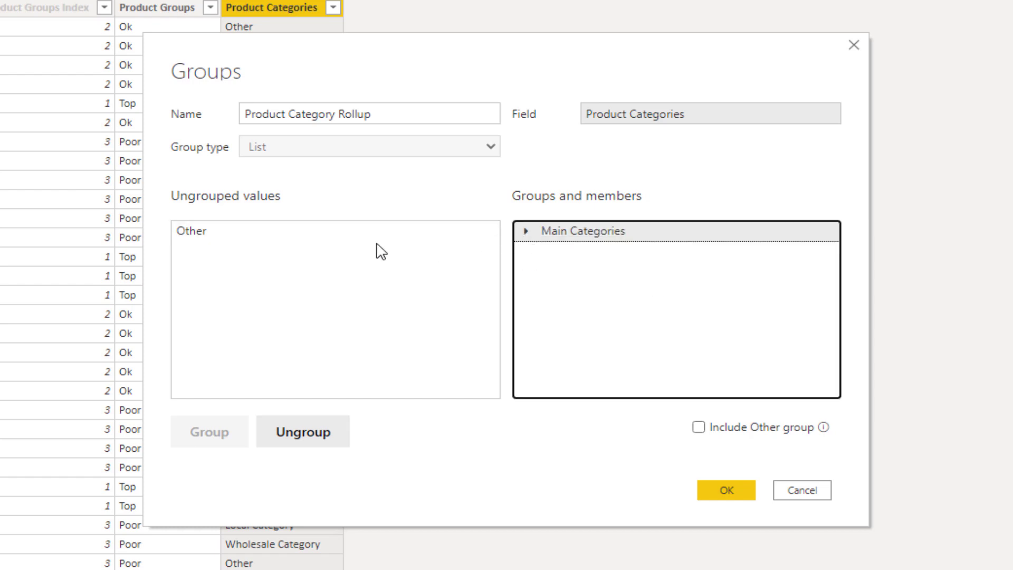
Group the remaining Other value as Other Categories, leave the automatic Other group excluded, and create the rollup column
click(314, 236)
click(214, 444)
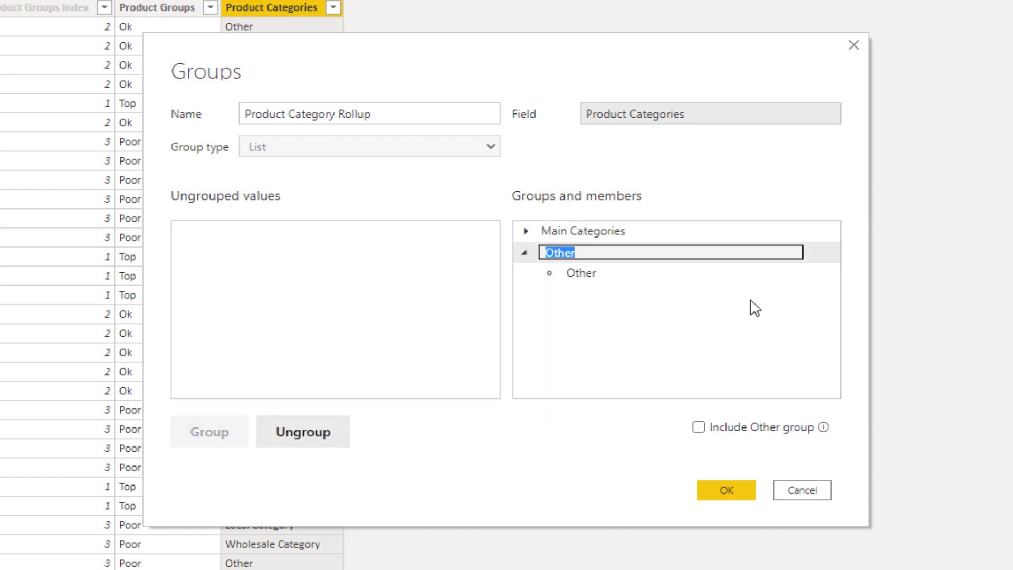
text(Othe)
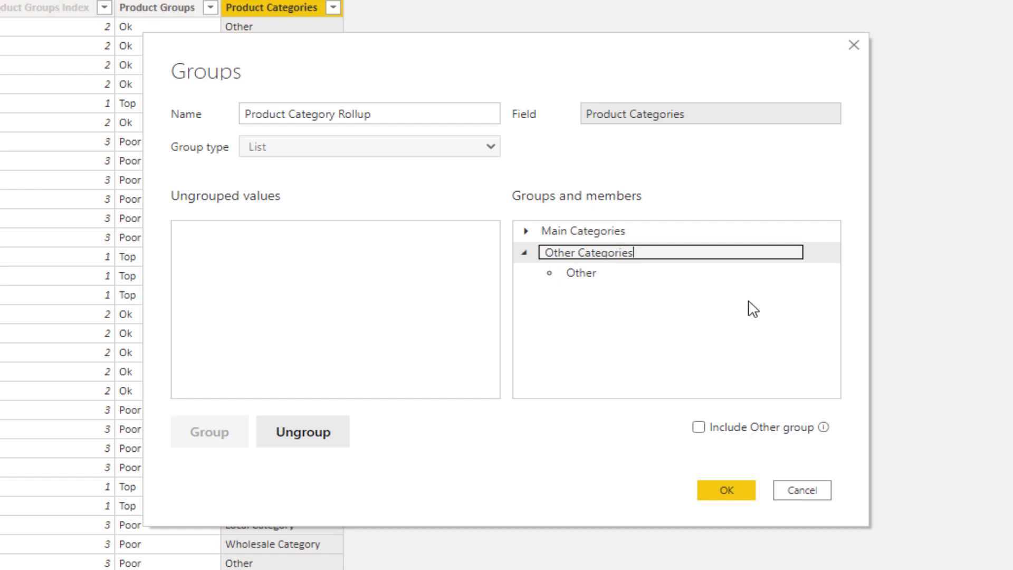
text(r Categories)
key(Return)
click(699, 427)
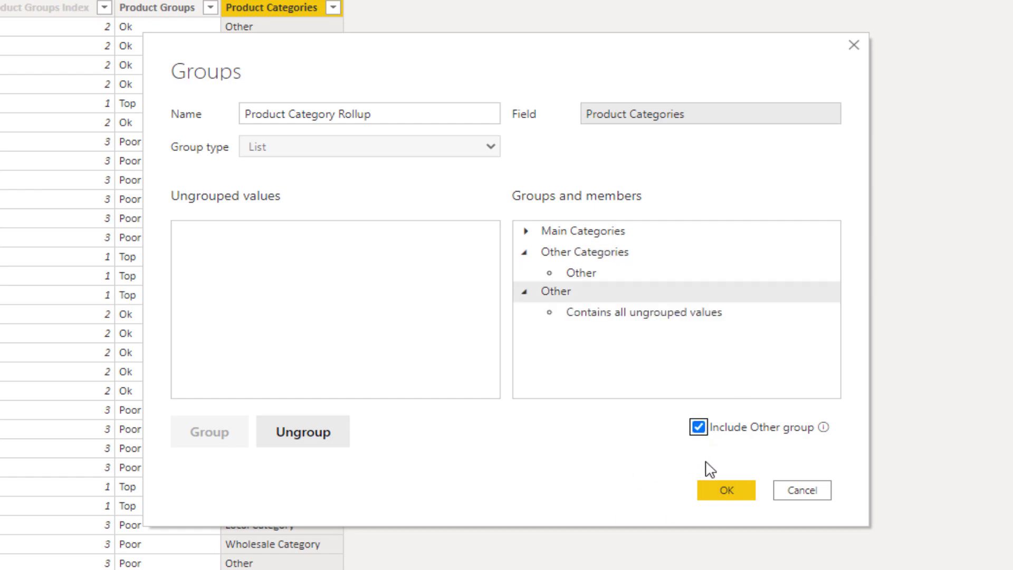
click(699, 427)
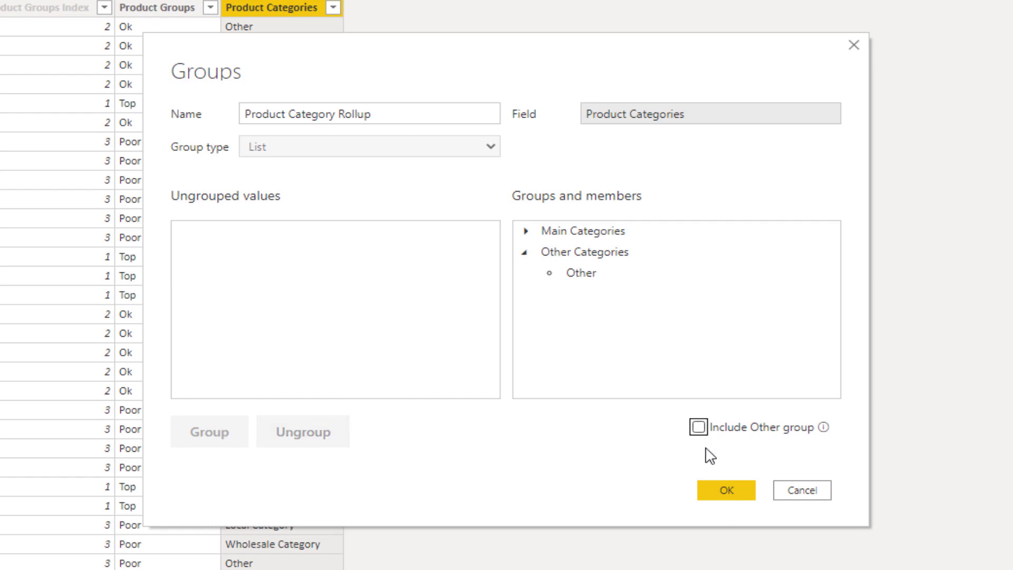
click(722, 492)
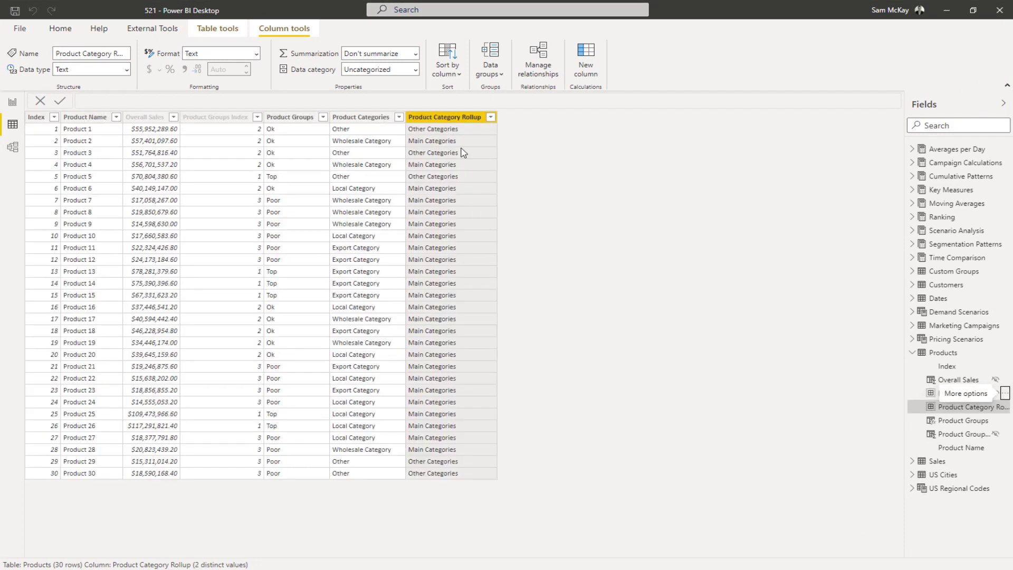
Duplicate the Product Categories donut on the report page beside the original and replace its legend with Product Category Rollup
click(13, 104)
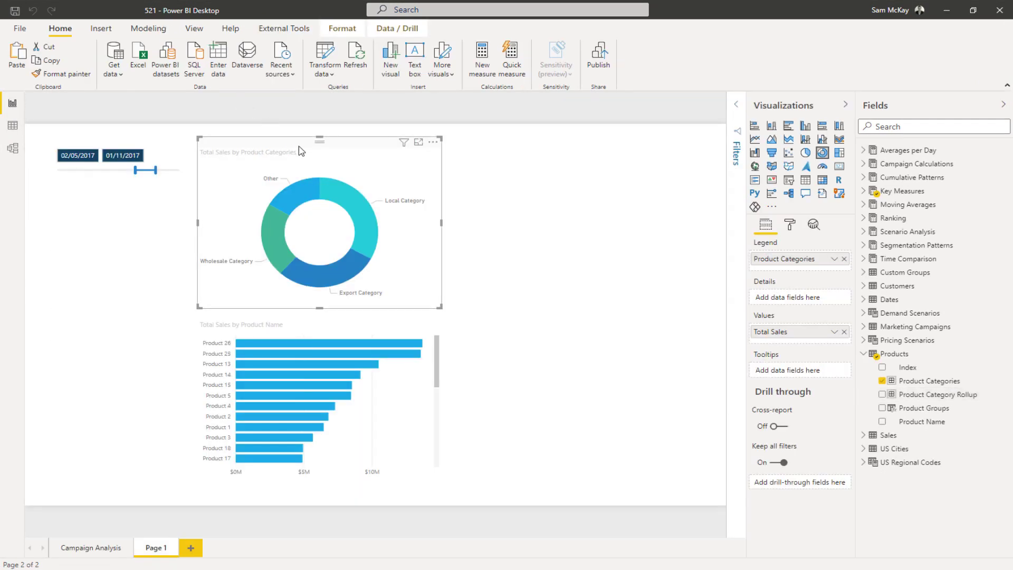
key(ctrl+c)
key(ctrl+v)
drag(595, 155, 559, 155)
drag(933, 396, 813, 270)
click(844, 259)
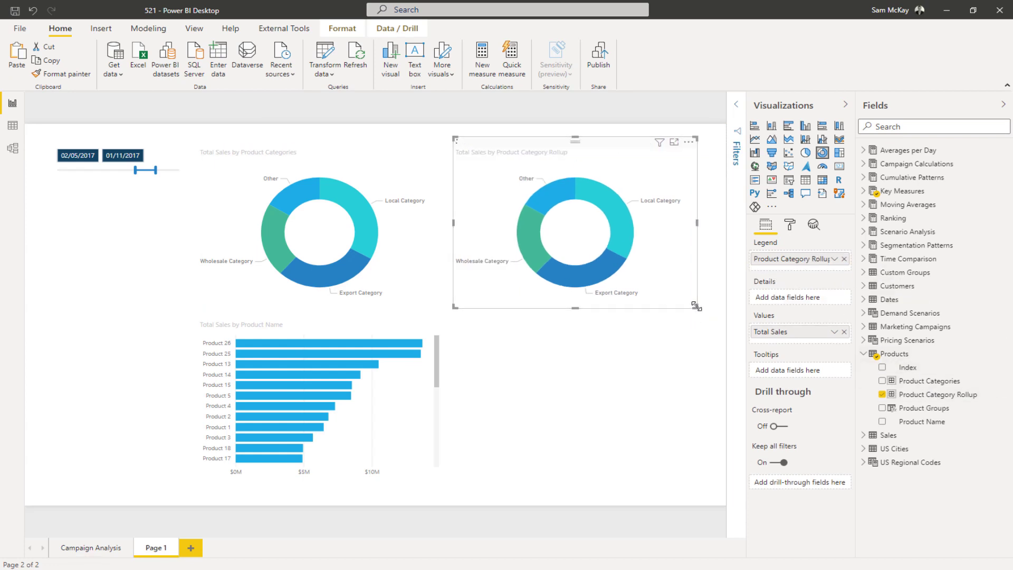
Shrink the Product Category Rollup donut and place it directly below the date slicer
drag(696, 307, 605, 244)
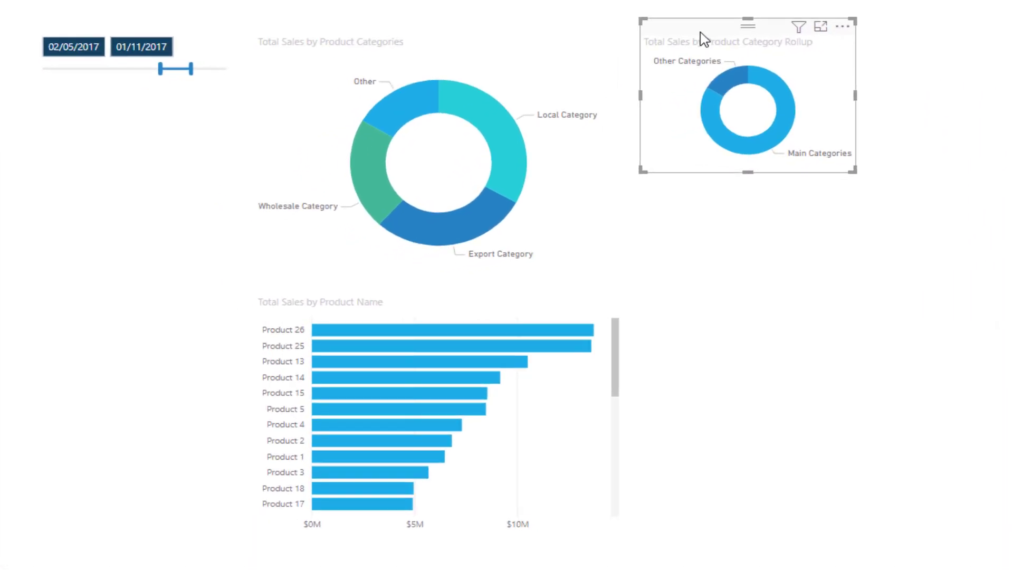
drag(494, 150, 315, 162)
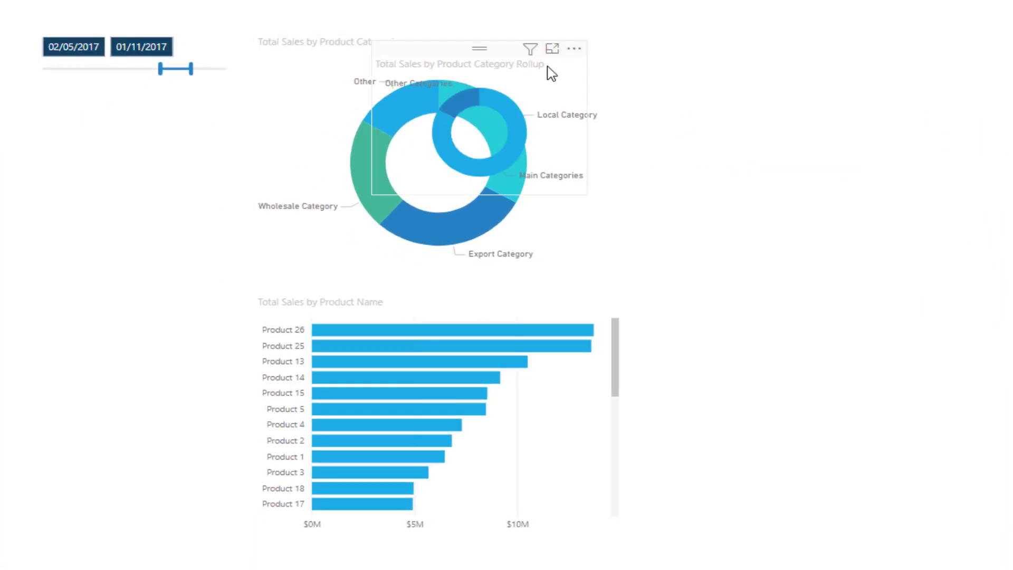
drag(397, 71, 75, 113)
Select Main Categories in the rollup donut and edit its interactions to filter the category donut and product bar chart instead of highlighting them
click(180, 209)
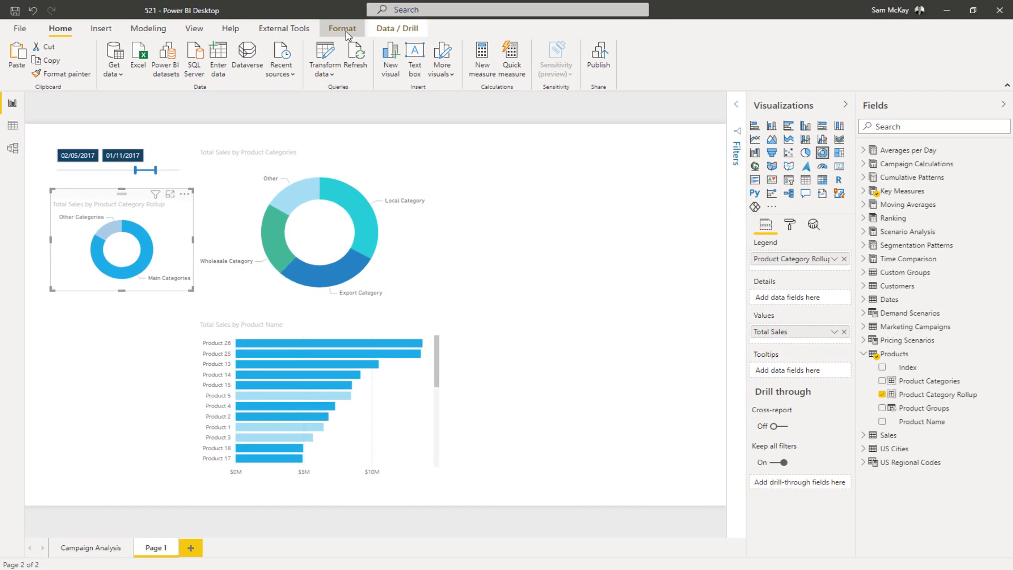
click(342, 29)
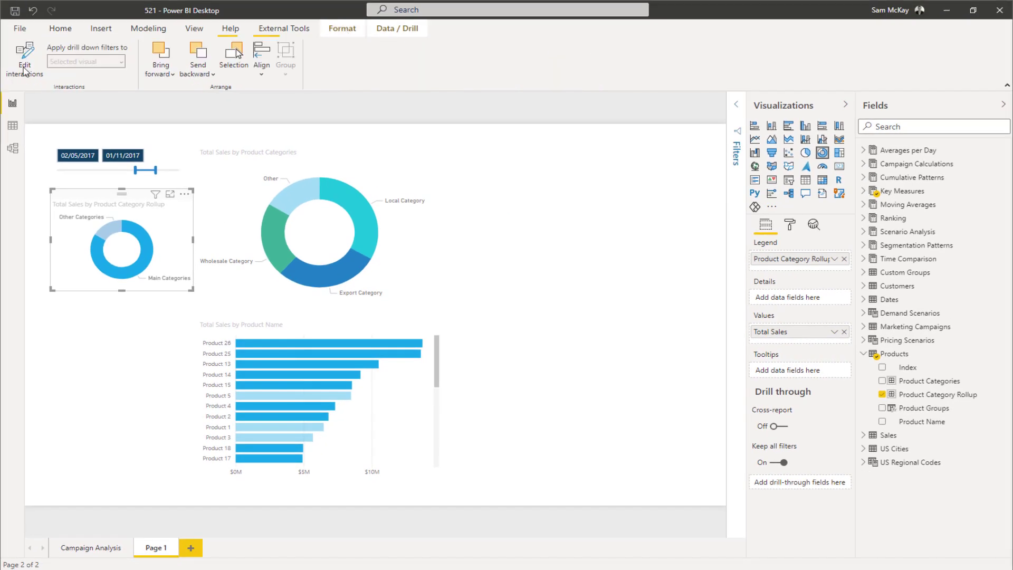
click(24, 68)
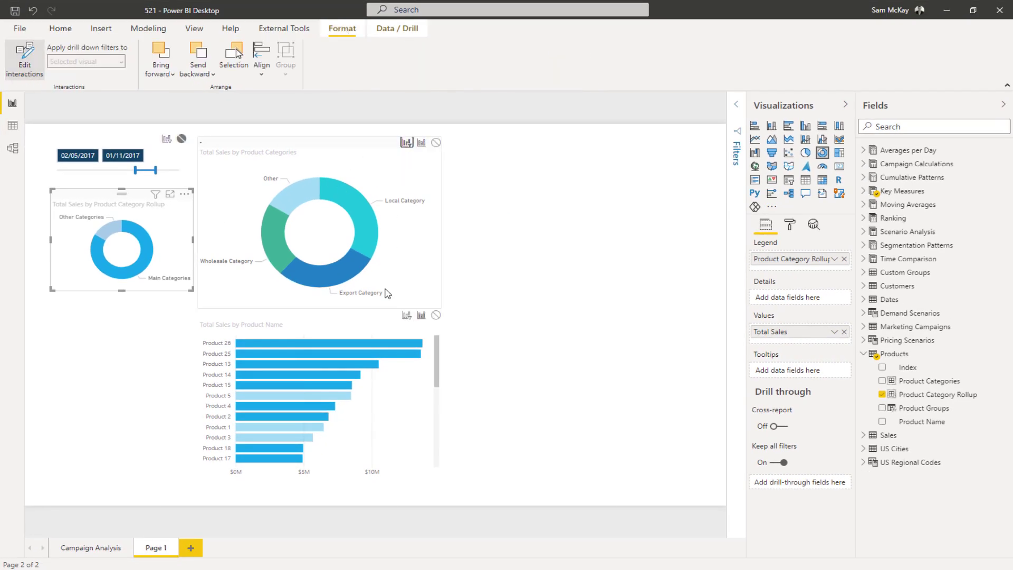
click(409, 319)
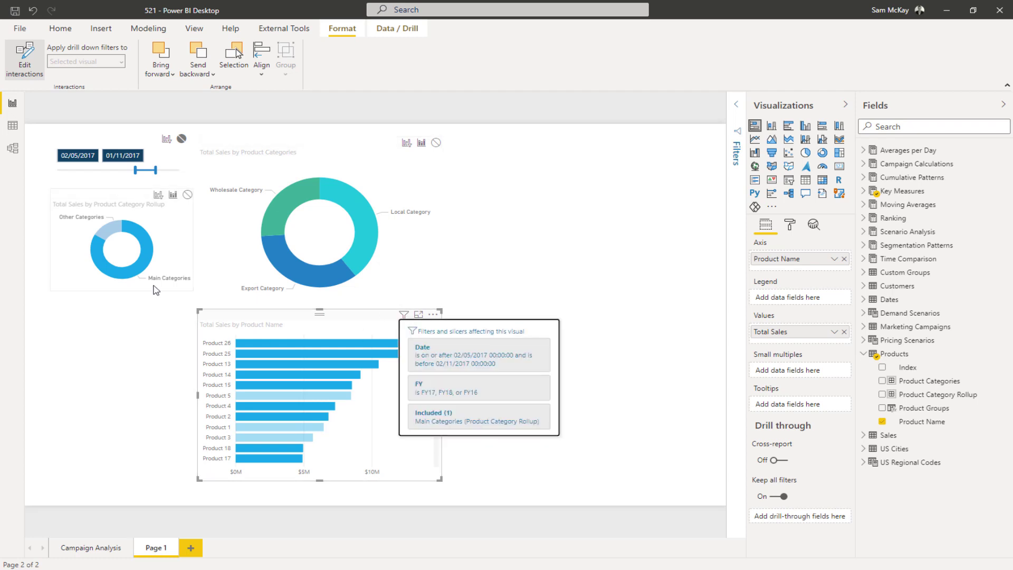
click(71, 270)
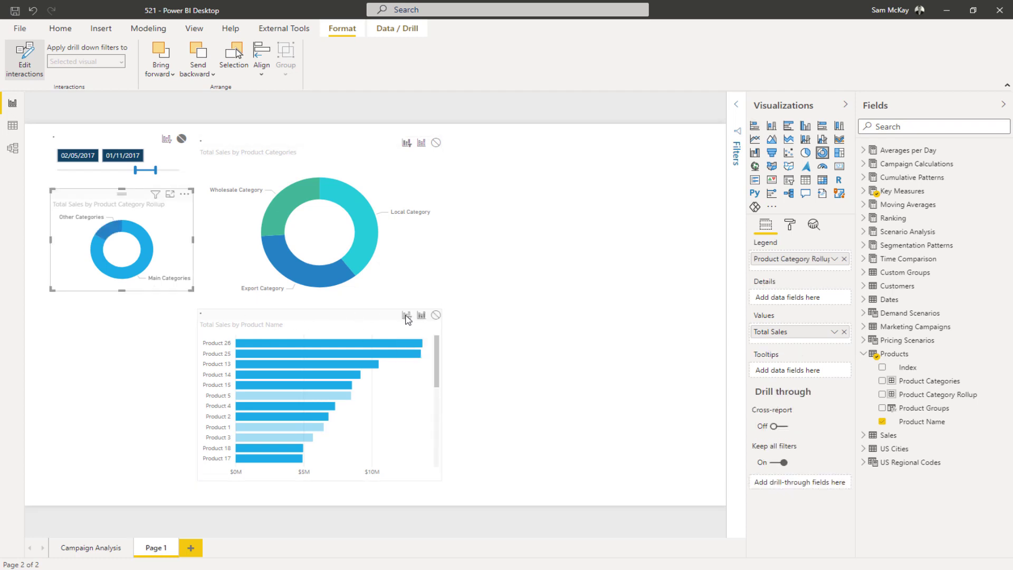
click(104, 254)
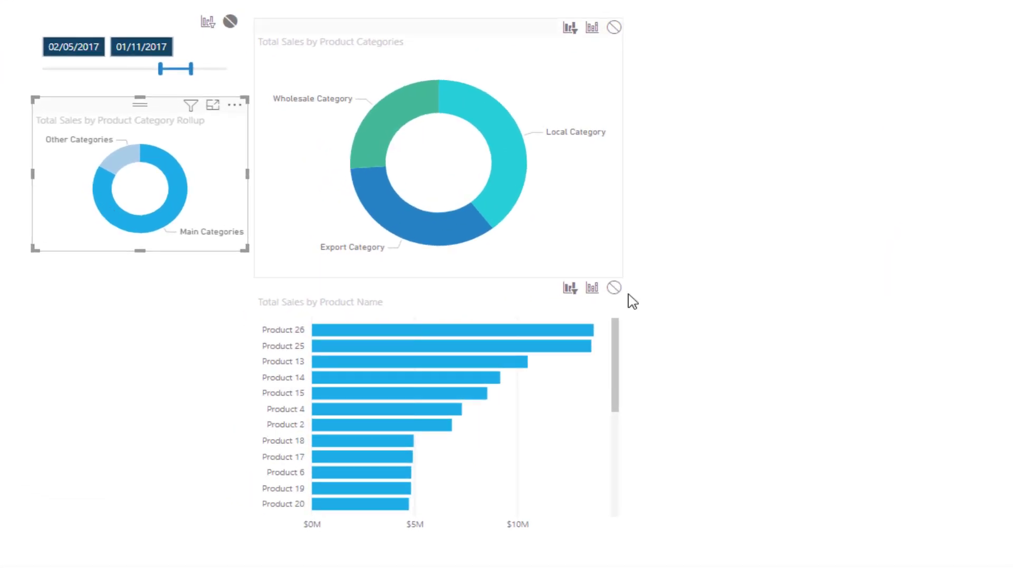
Filter the visuals by Other Categories and by Main Categories in the rollup donut, and review the Product Category Rollup column in the Products table
click(121, 165)
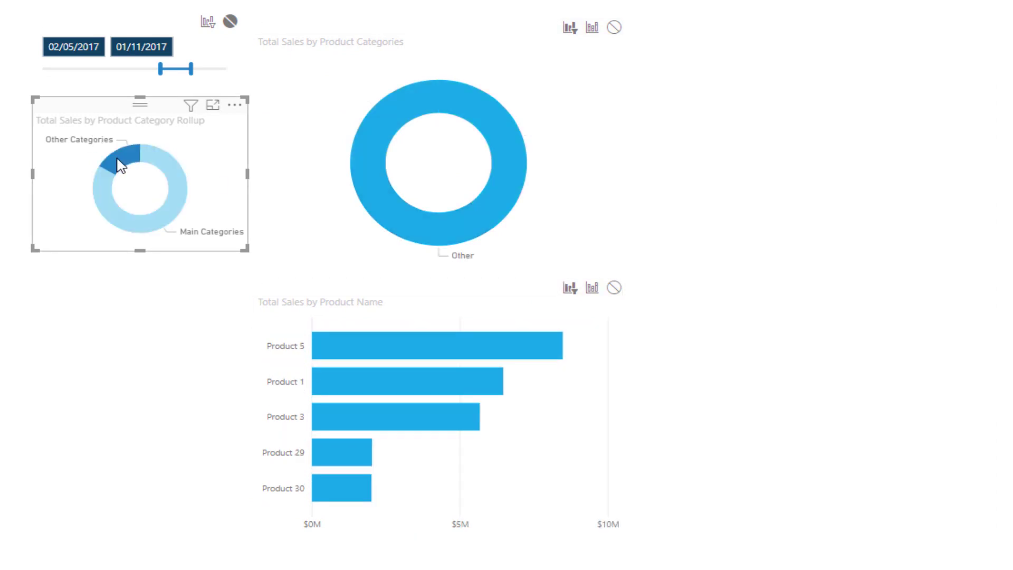
click(181, 195)
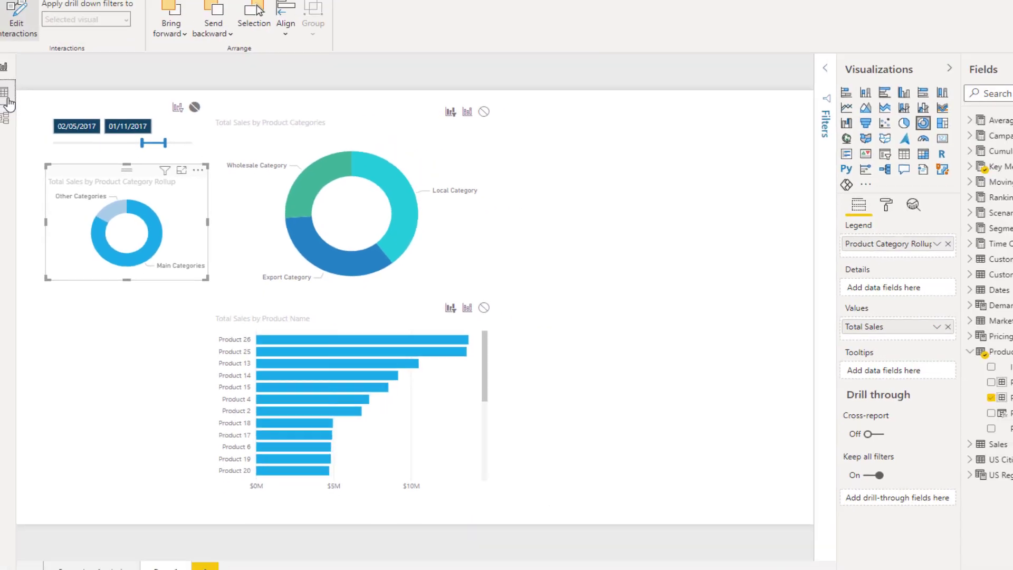
click(5, 95)
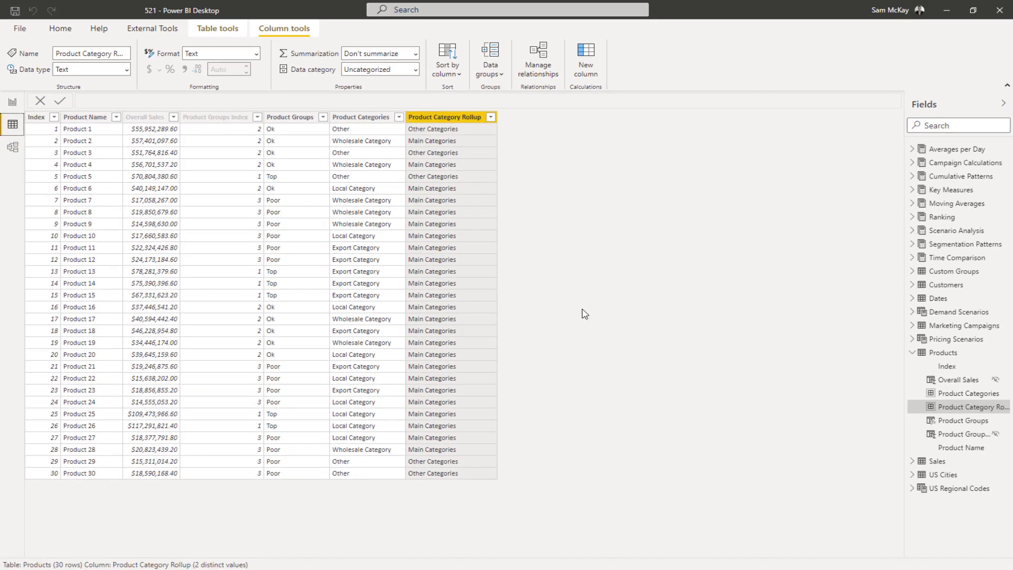
click(913, 352)
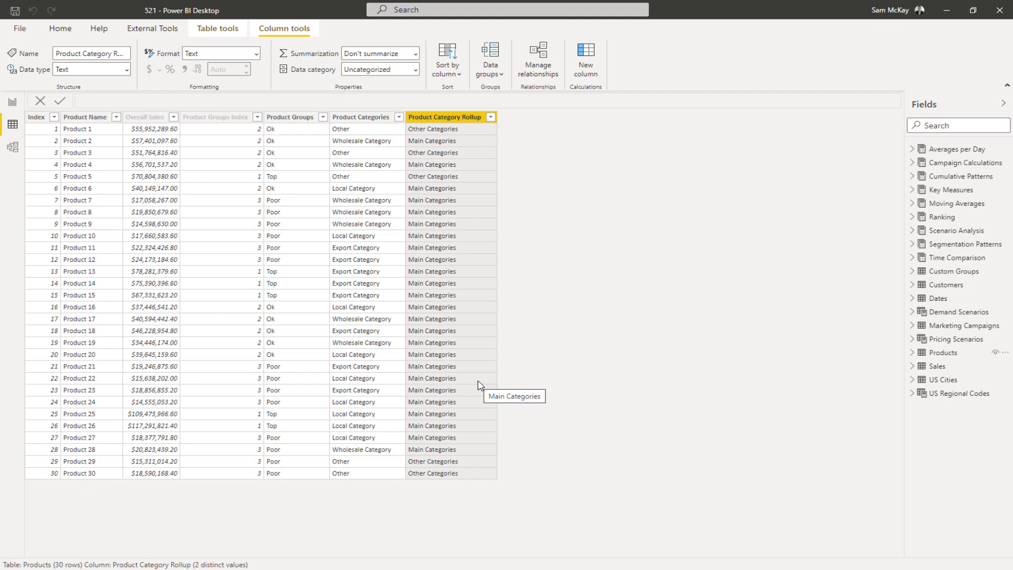
Open the Campaign Analysis report page with the Visualizations pane collapsed and examine the Estimated Marketing Costs by Date and Strategy chart
click(12, 102)
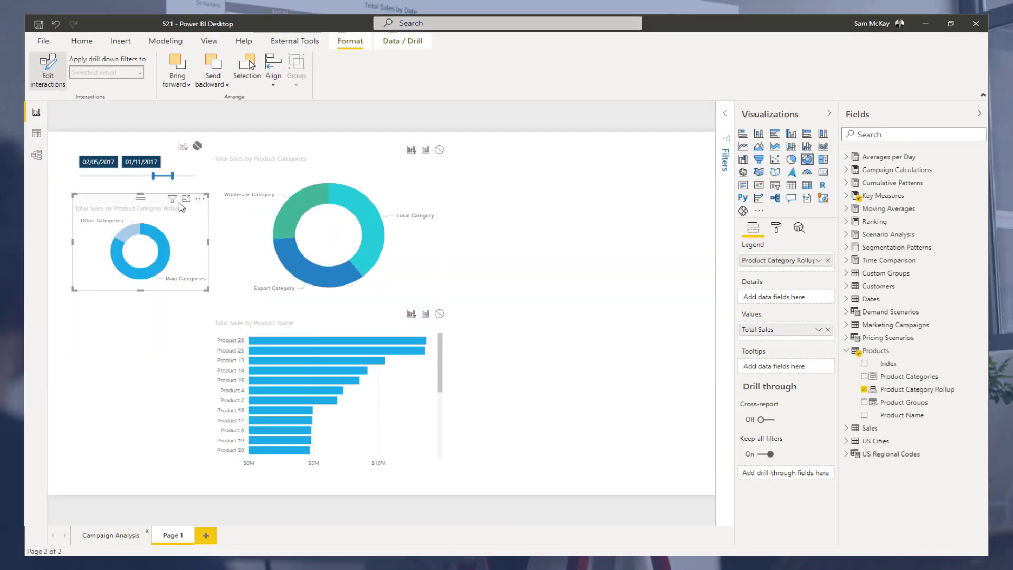
click(111, 535)
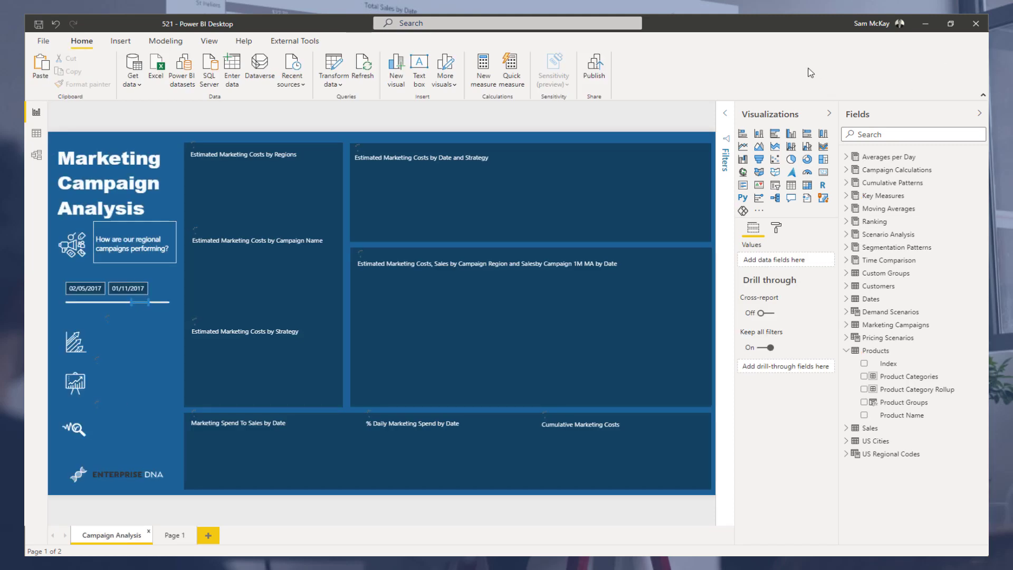
click(829, 115)
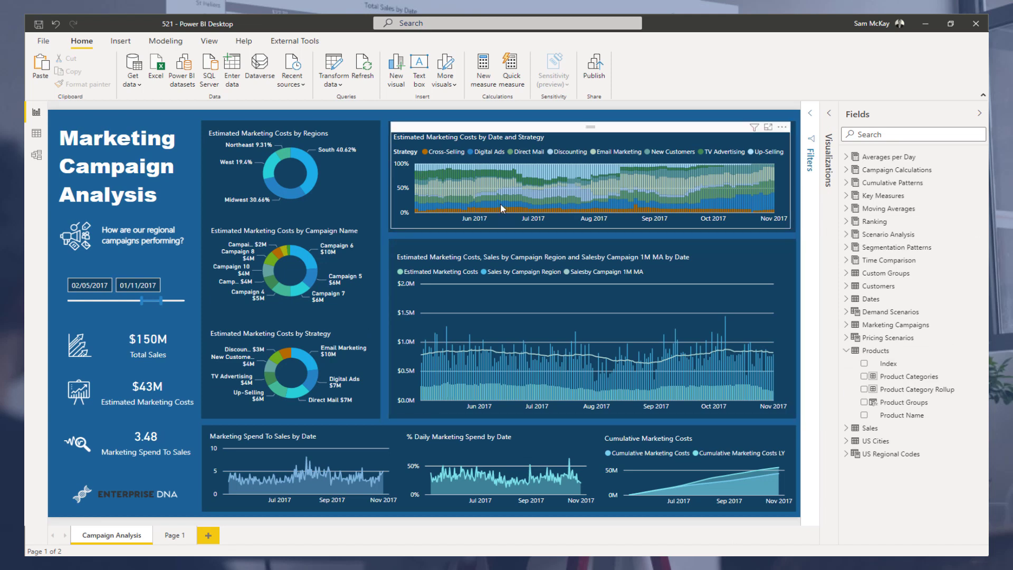
mouse_move(502, 209)
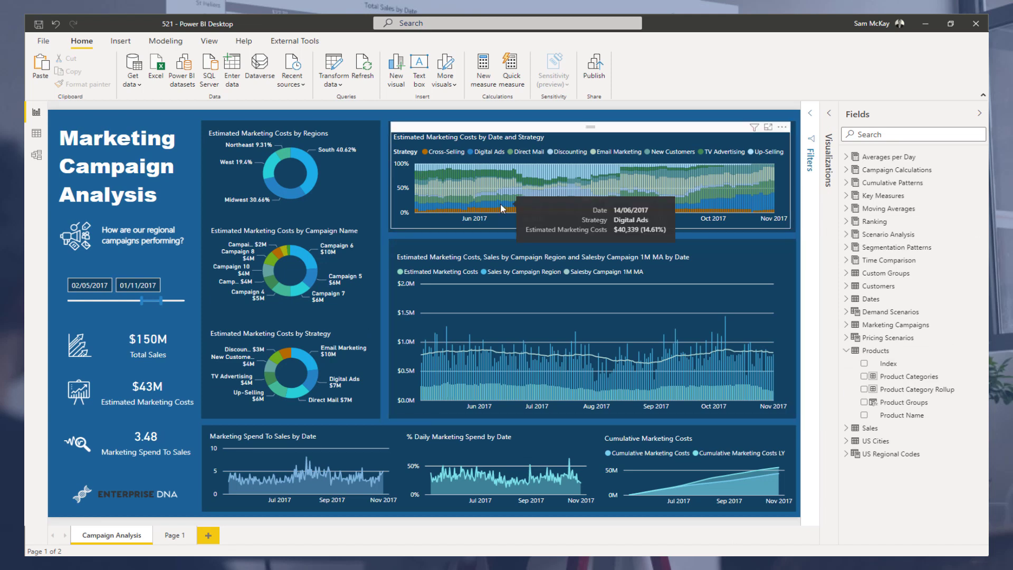